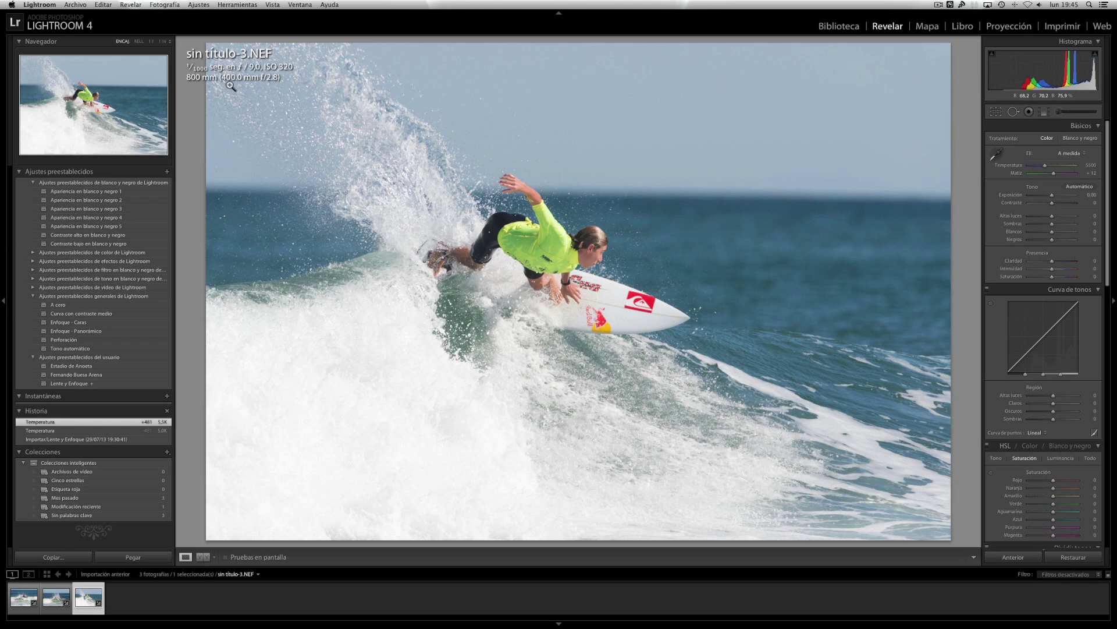
Hide the info overlay, top module strip, filmstrip and left presets panel.
key(i)
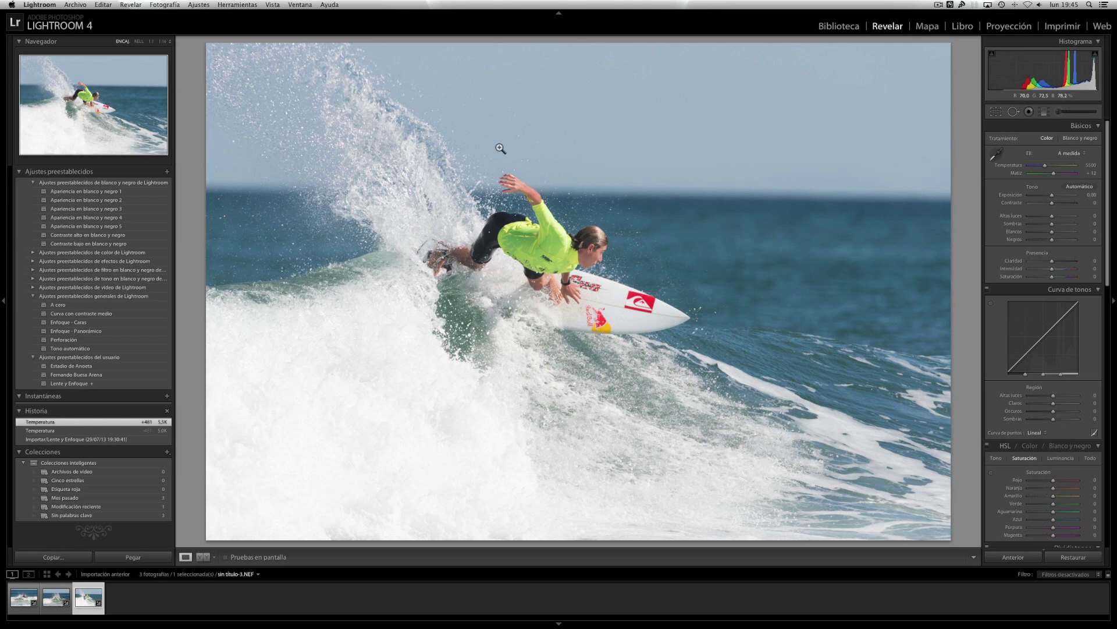
click(559, 12)
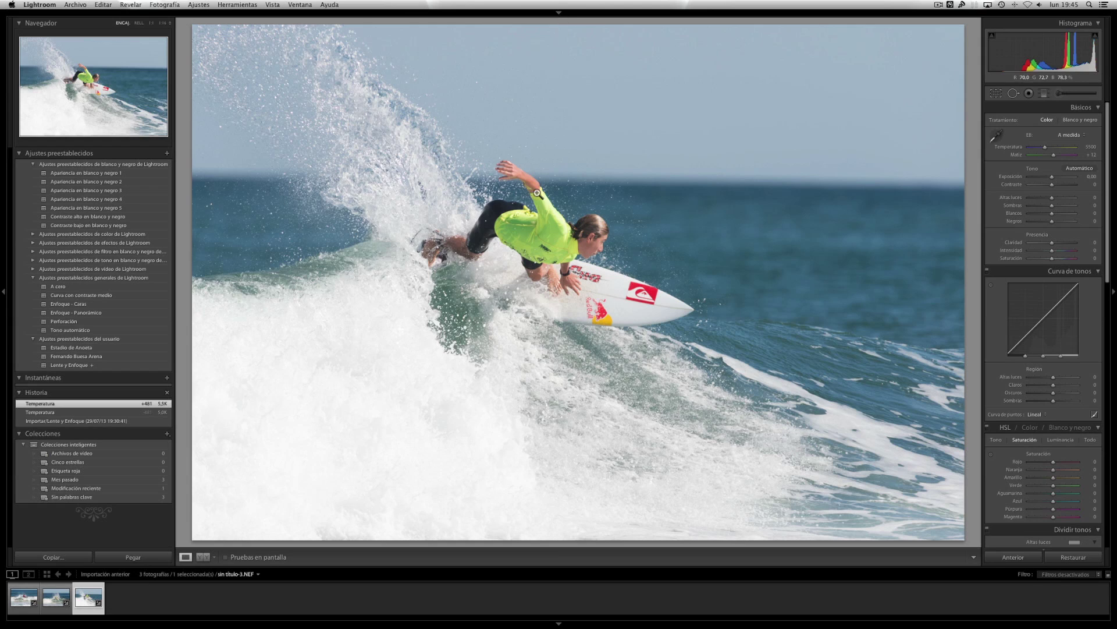
click(558, 625)
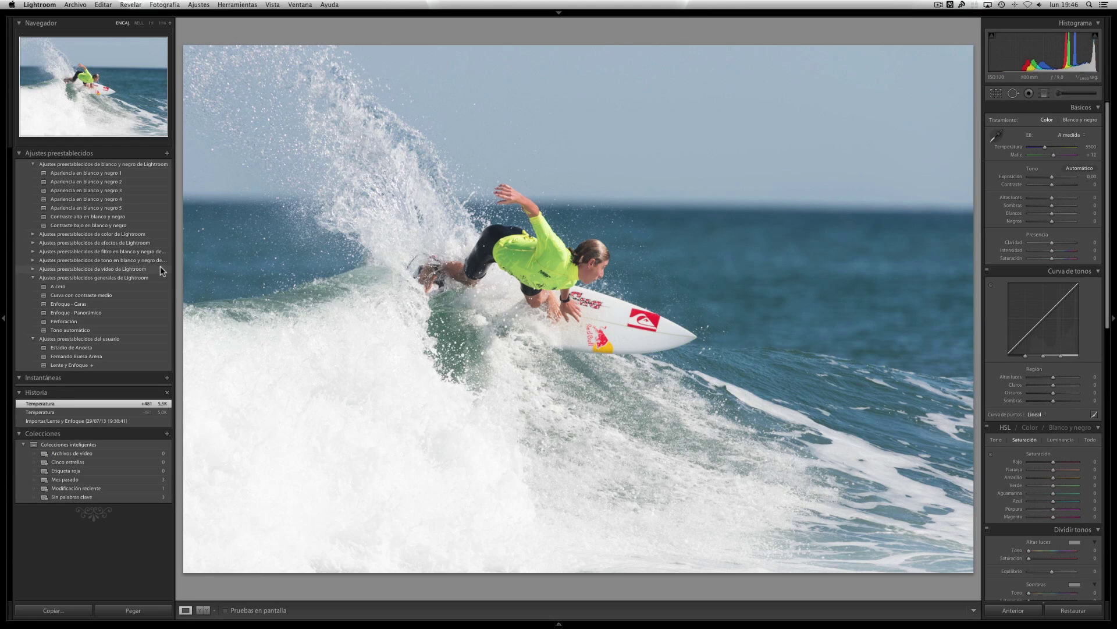
click(4, 320)
mouse_move(3, 330)
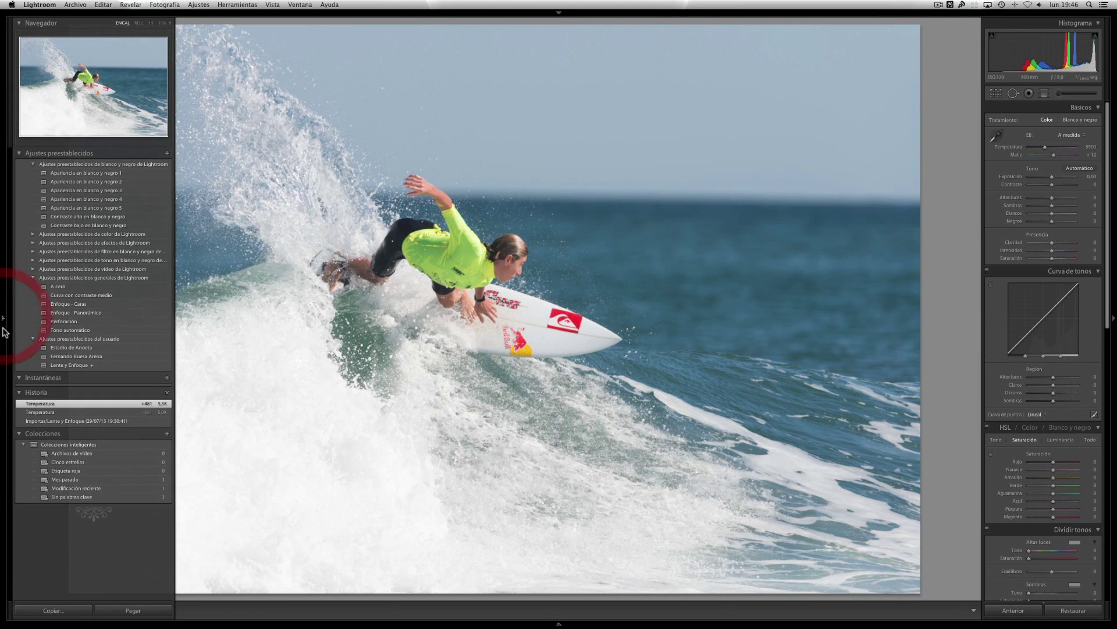
click(5, 319)
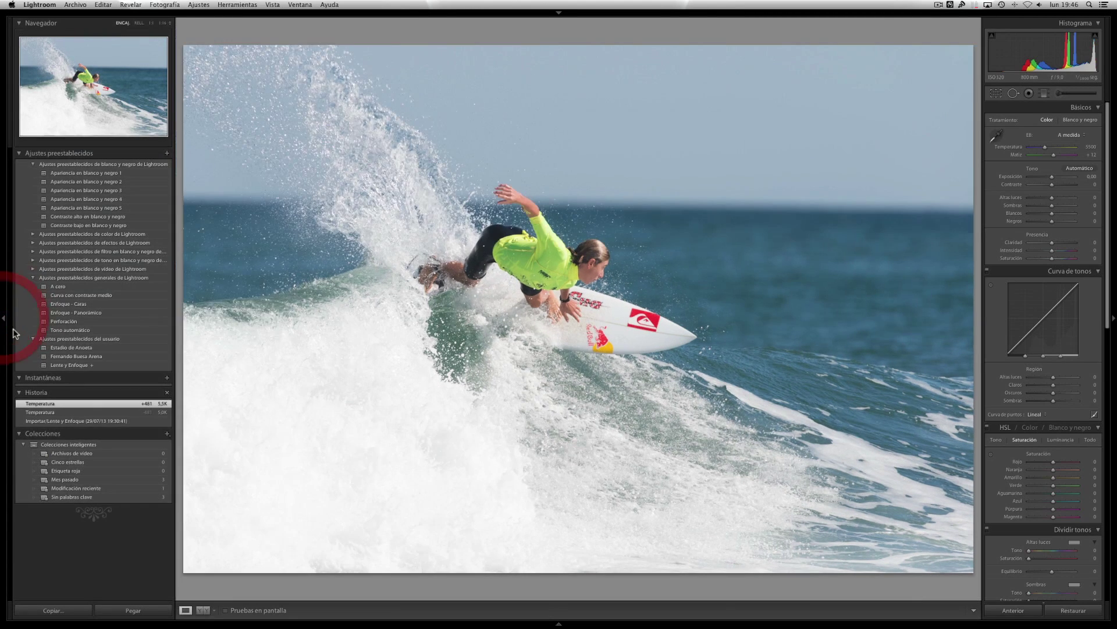
click(3, 321)
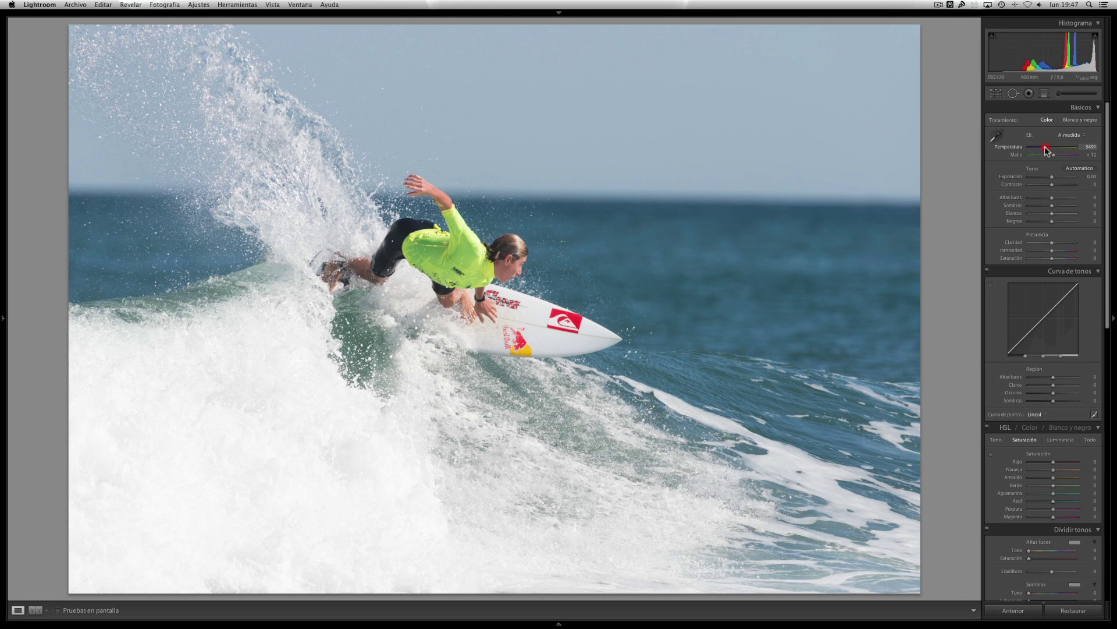
Set Temperature to 5019, try other tints, then reset Tint to +12.
drag(1046, 149, 1040, 150)
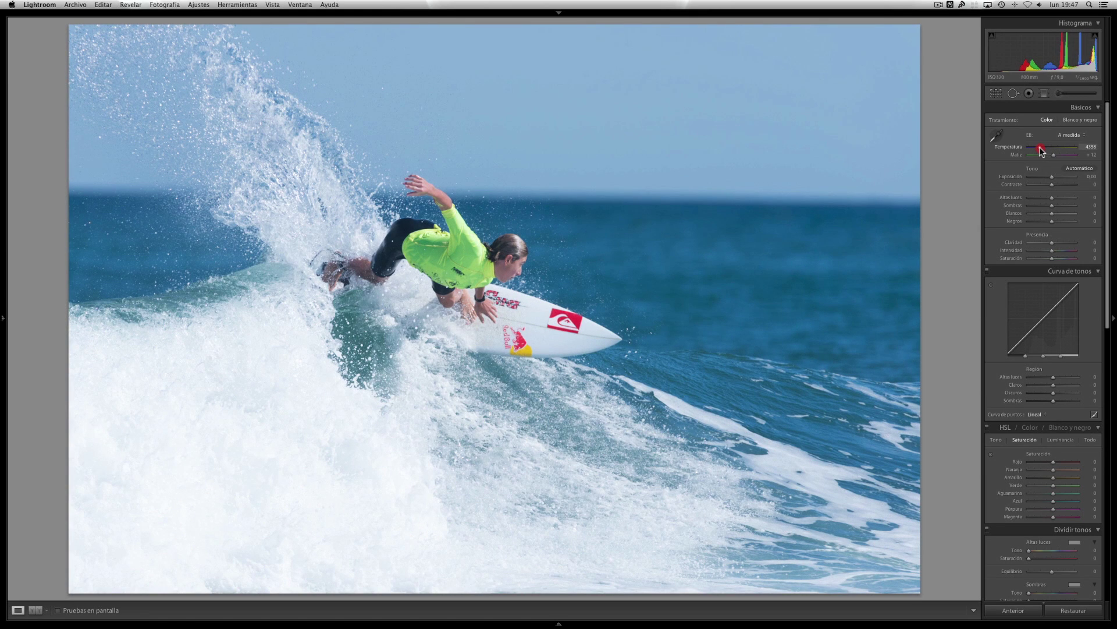
drag(1040, 150, 1041, 150)
drag(1041, 150, 1041, 150)
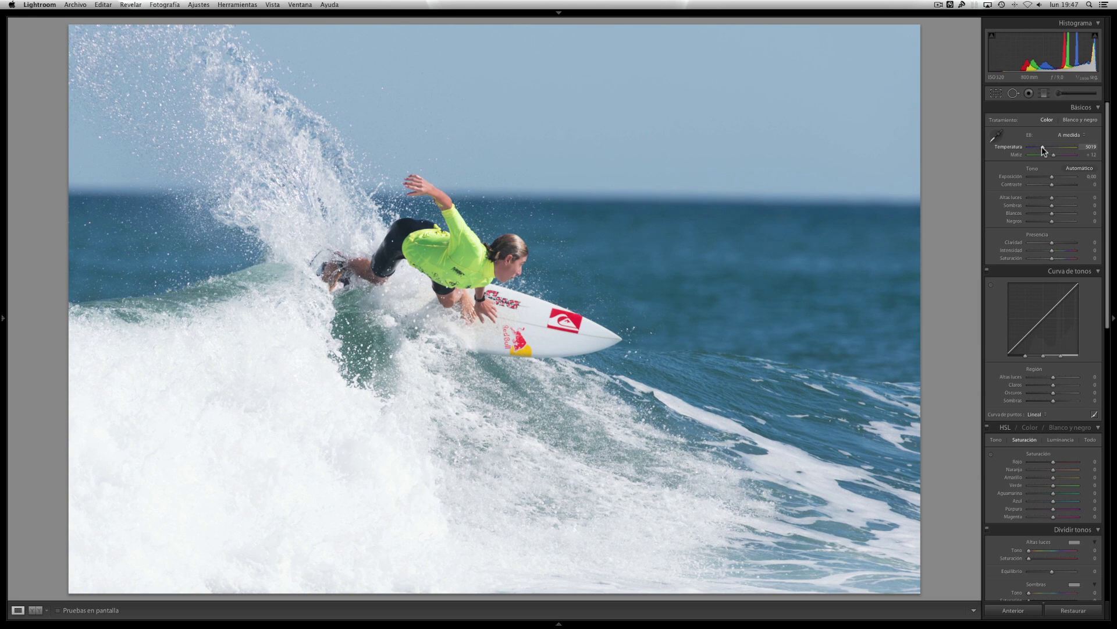
drag(1042, 150, 1044, 155)
drag(1055, 155, 1058, 156)
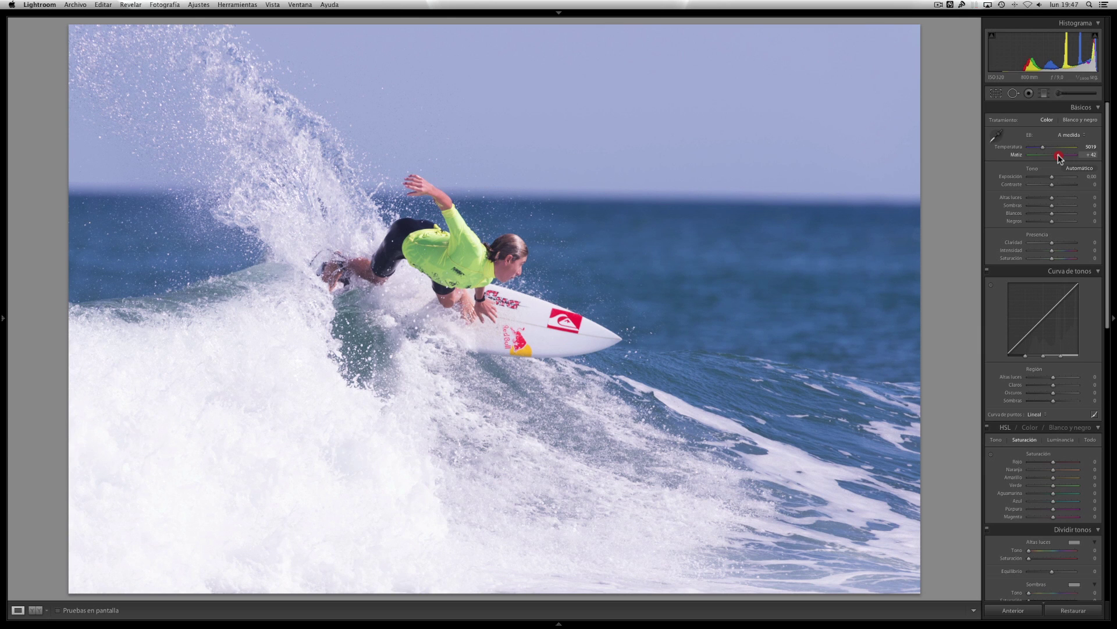
drag(1058, 156, 1046, 153)
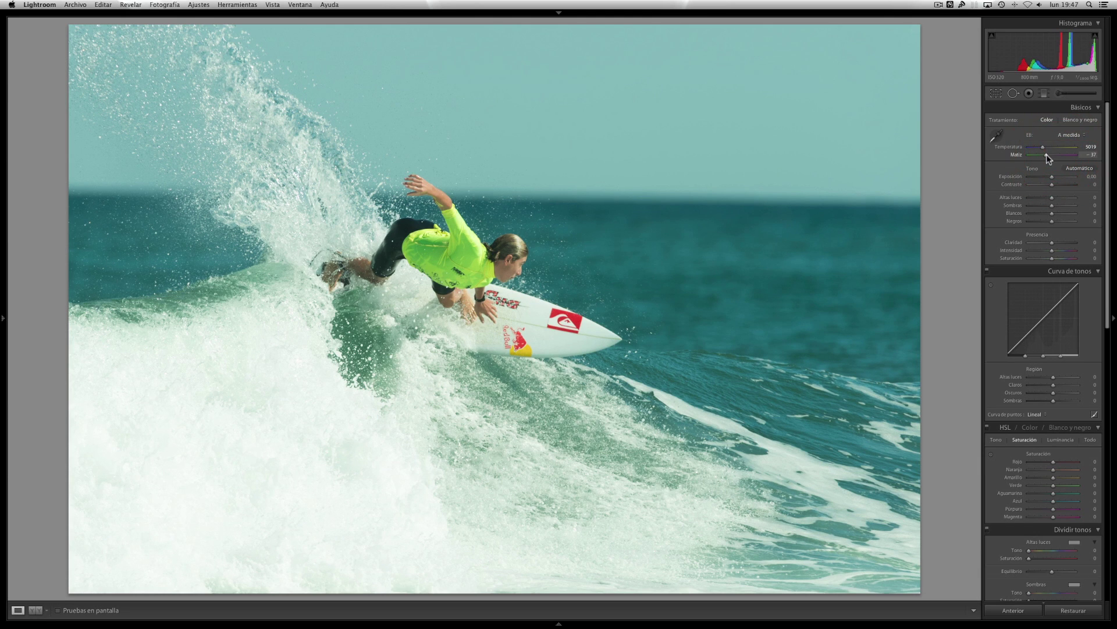
double_click(1046, 155)
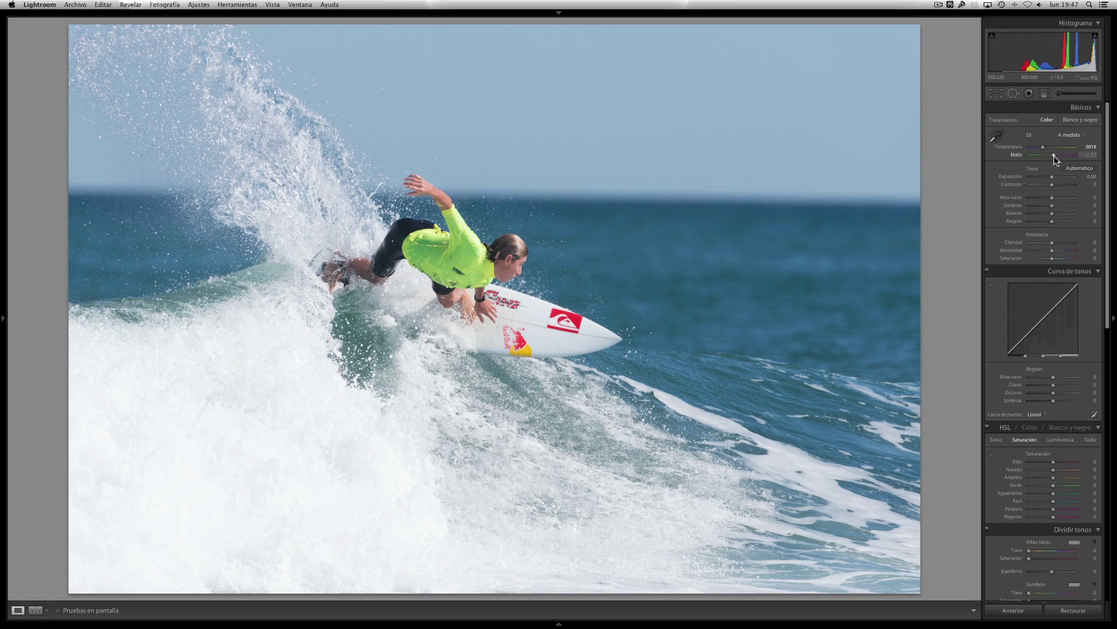
Trial a neutral-point white balance on the foam, undo it, and list the presets.
click(998, 138)
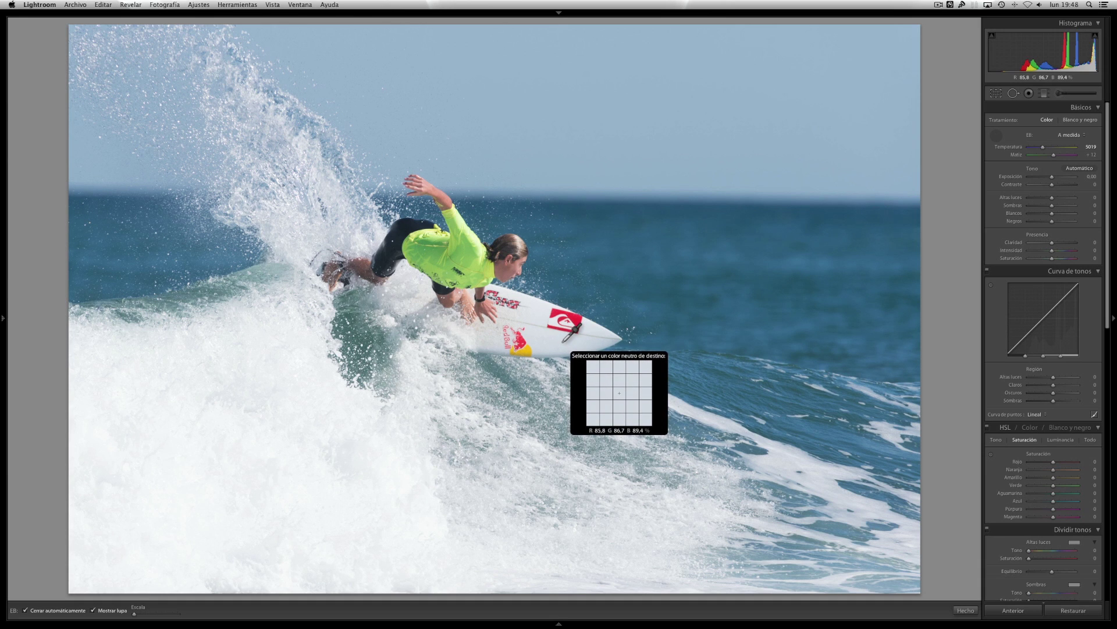
click(562, 341)
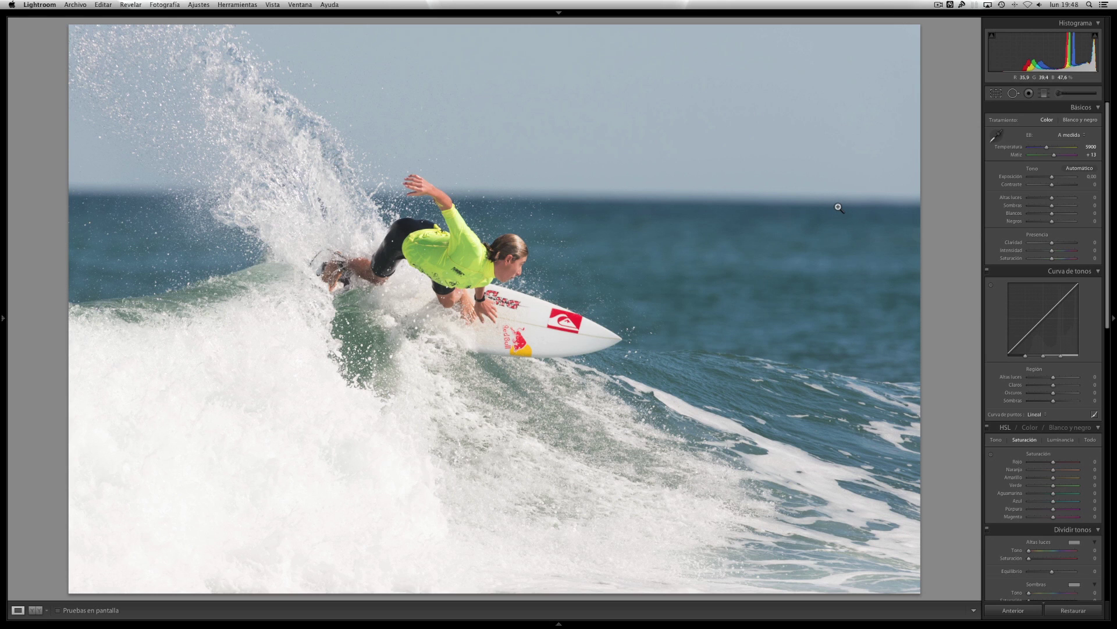
key(ctrl+z)
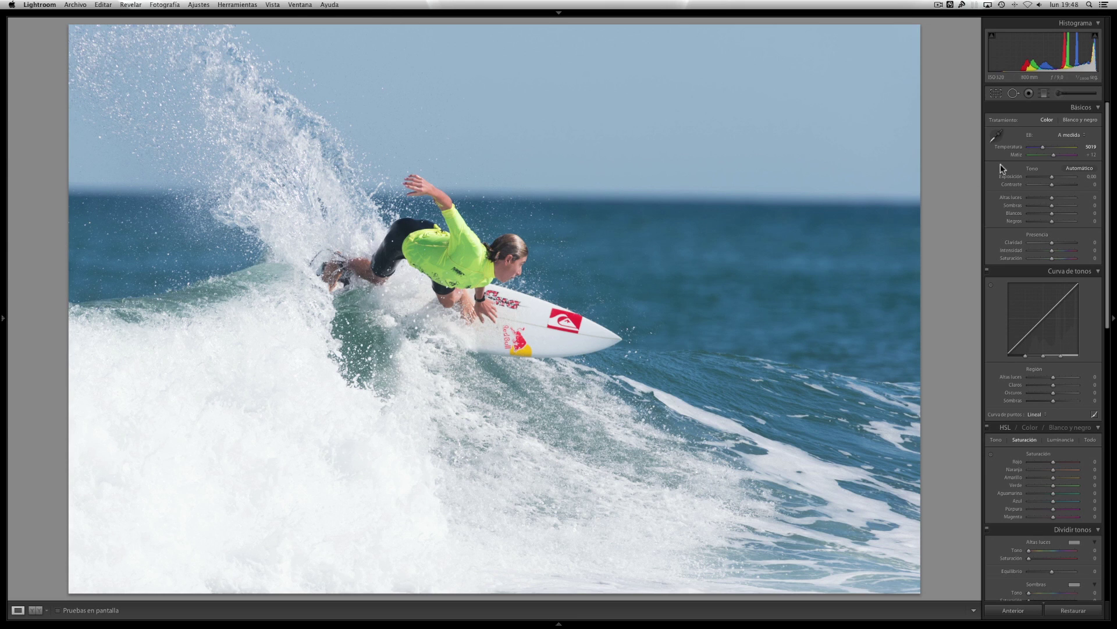
click(1065, 135)
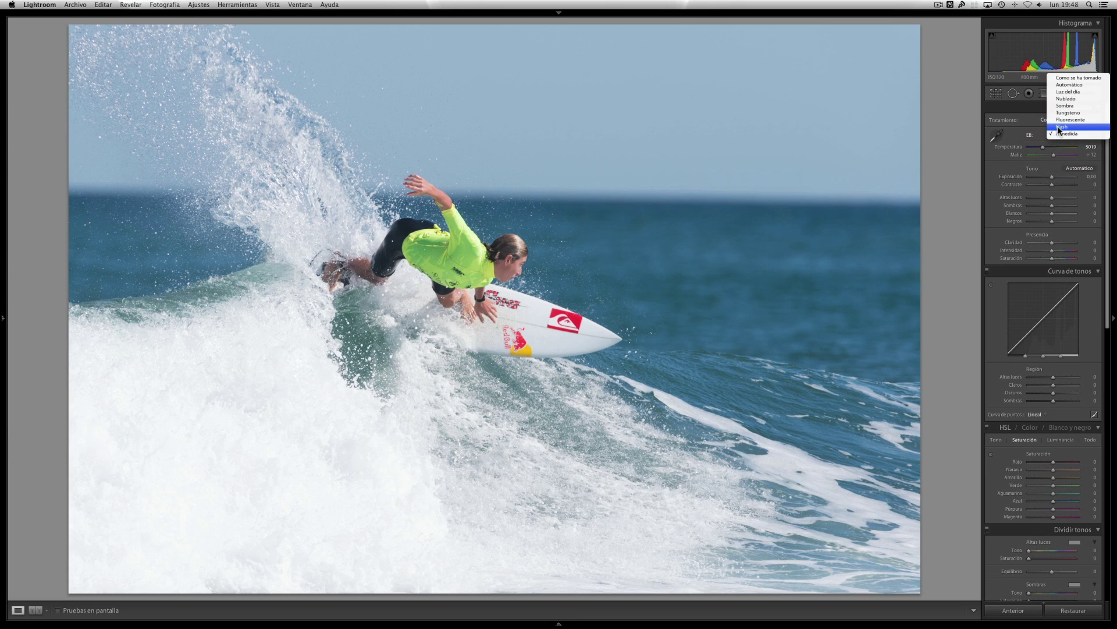
Preview the Automático, Luz del día, Nublado and Tungsteno presets, then undo them.
click(1059, 86)
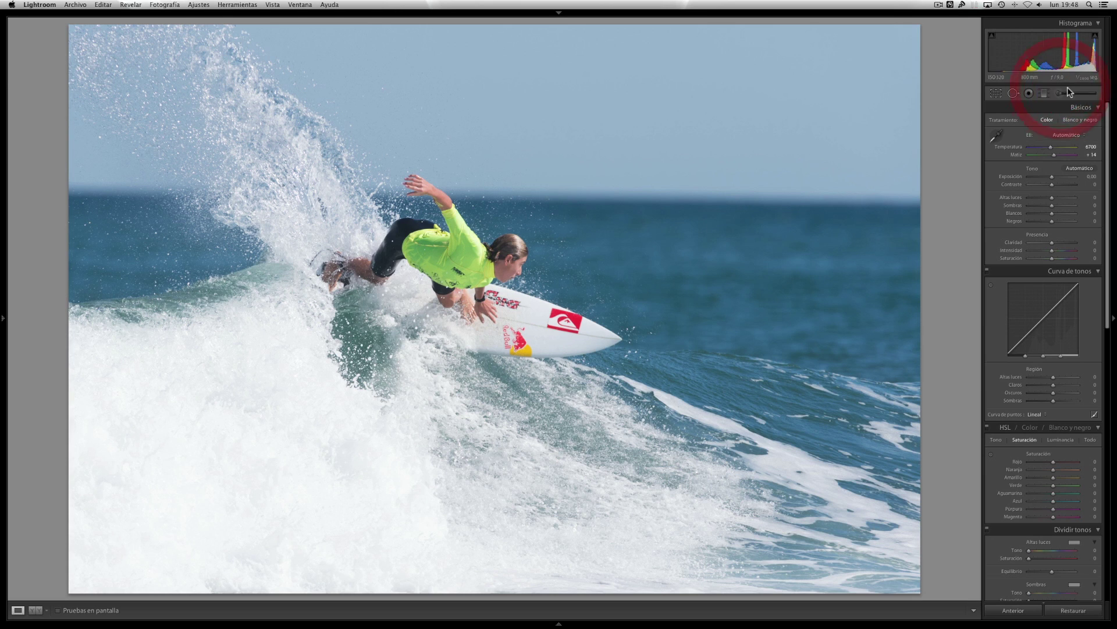
click(1073, 136)
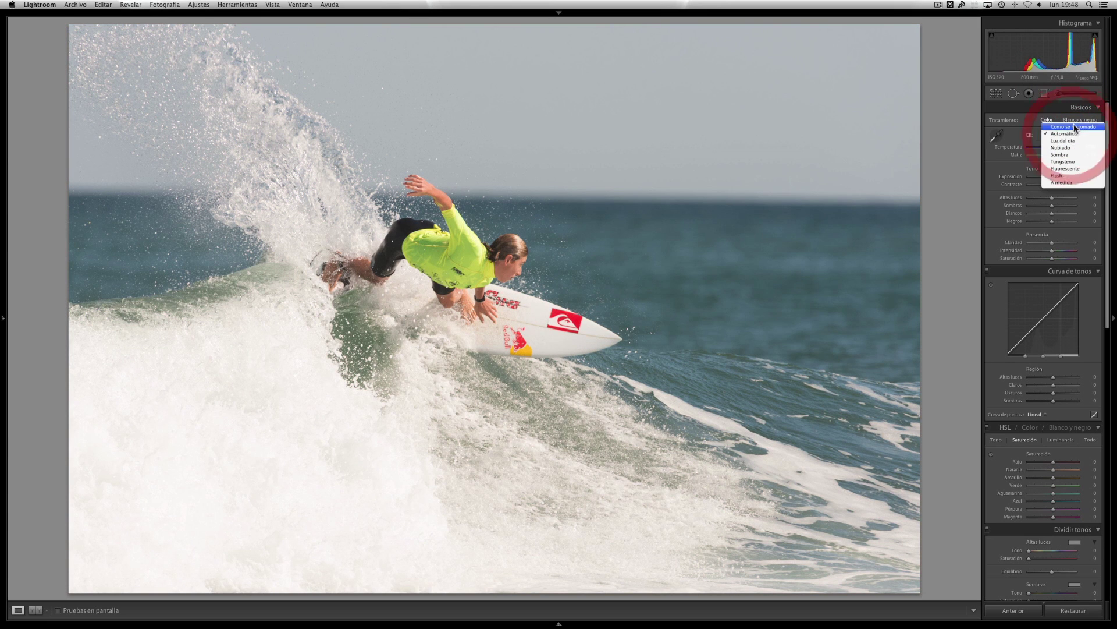
click(1074, 141)
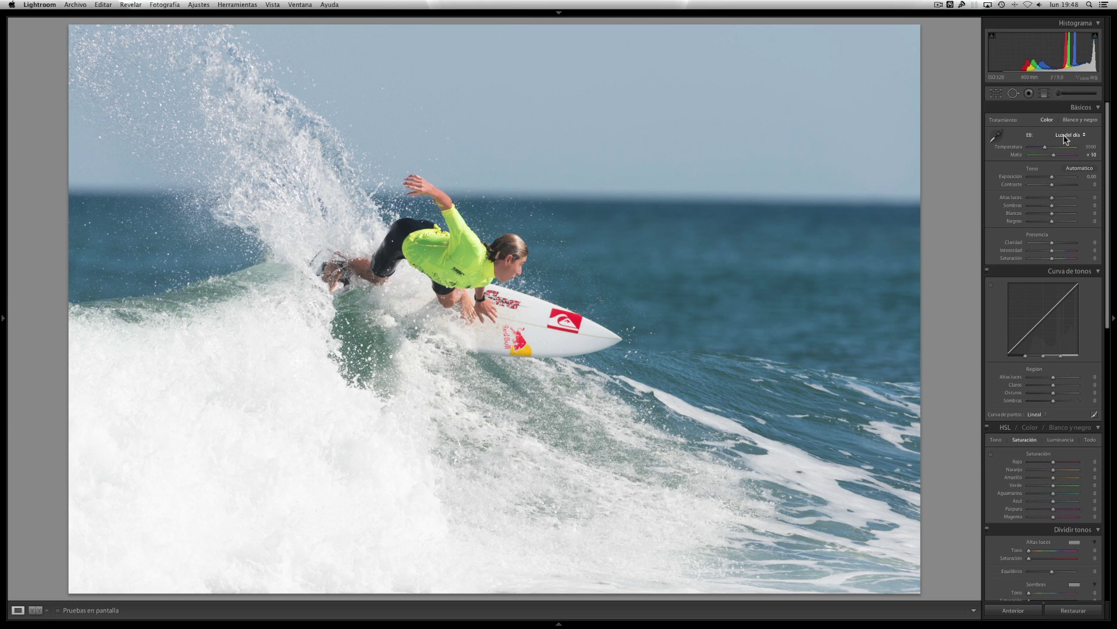
click(1064, 135)
click(1065, 141)
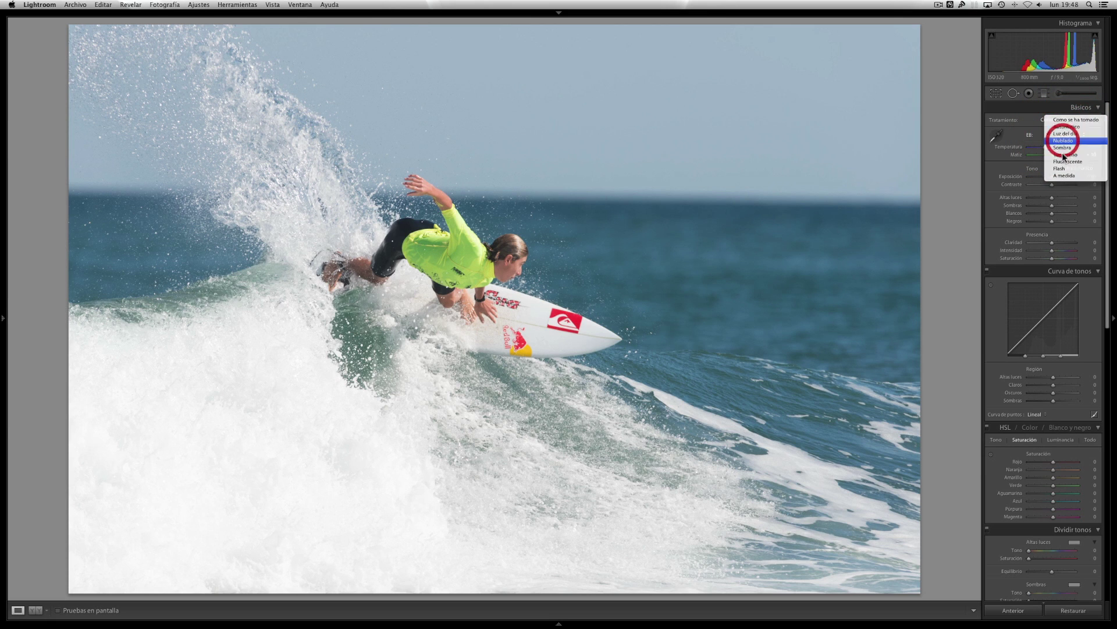
click(1064, 141)
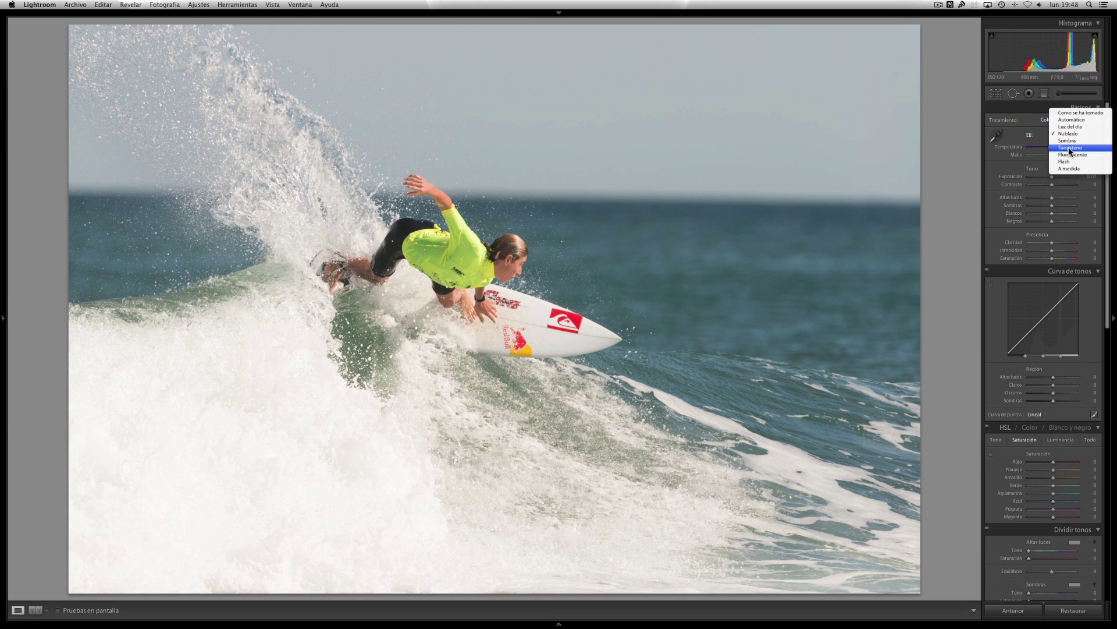
click(1064, 153)
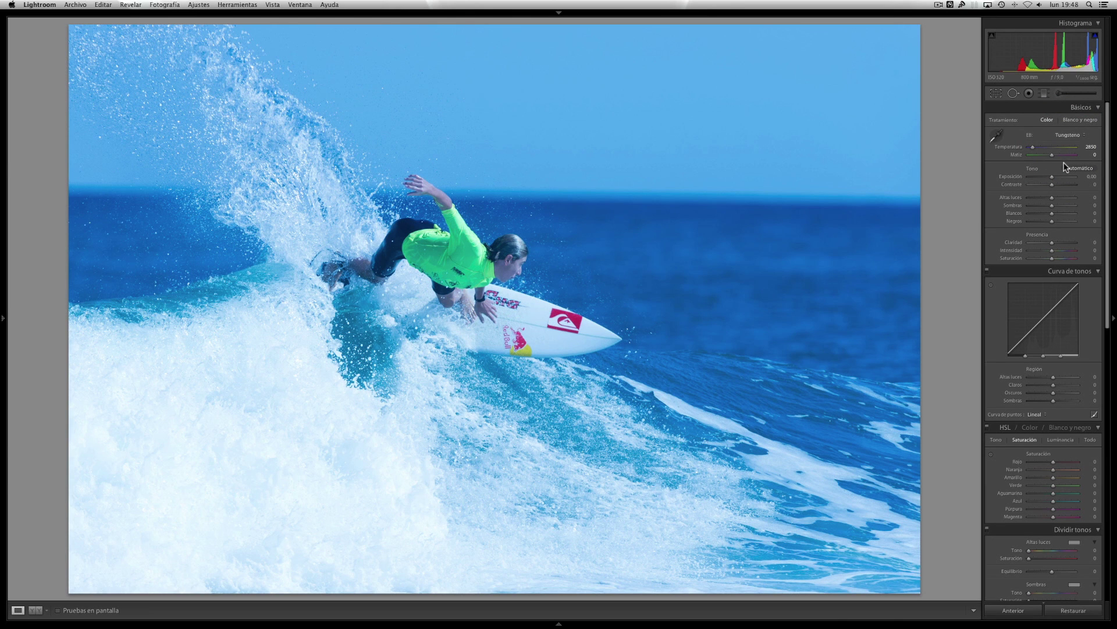
key(super+z)
key(super+z)
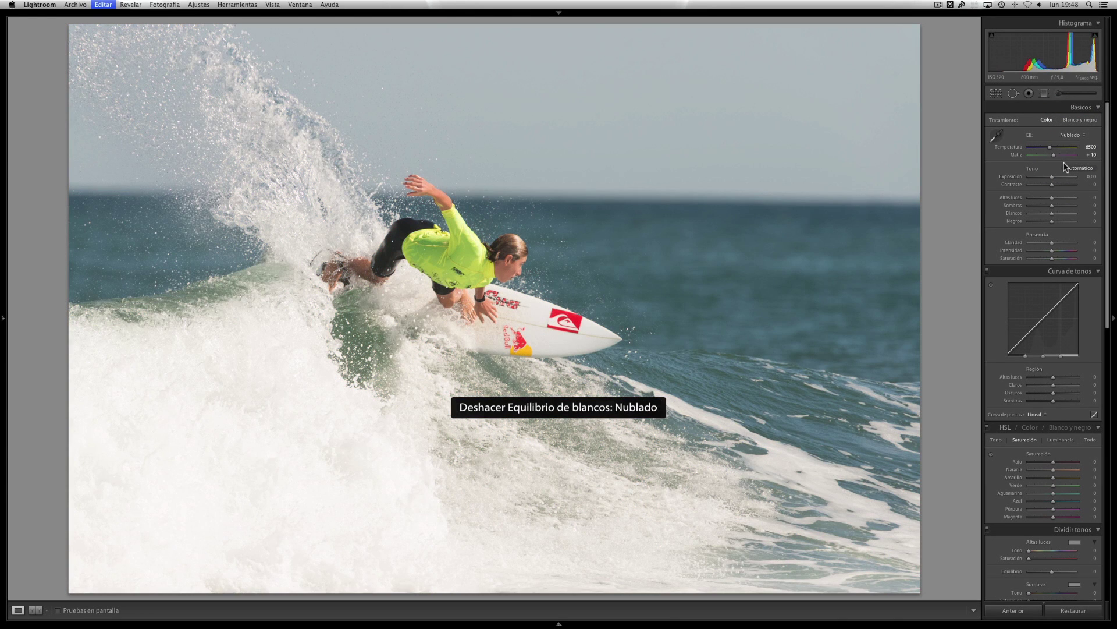
key(super+z)
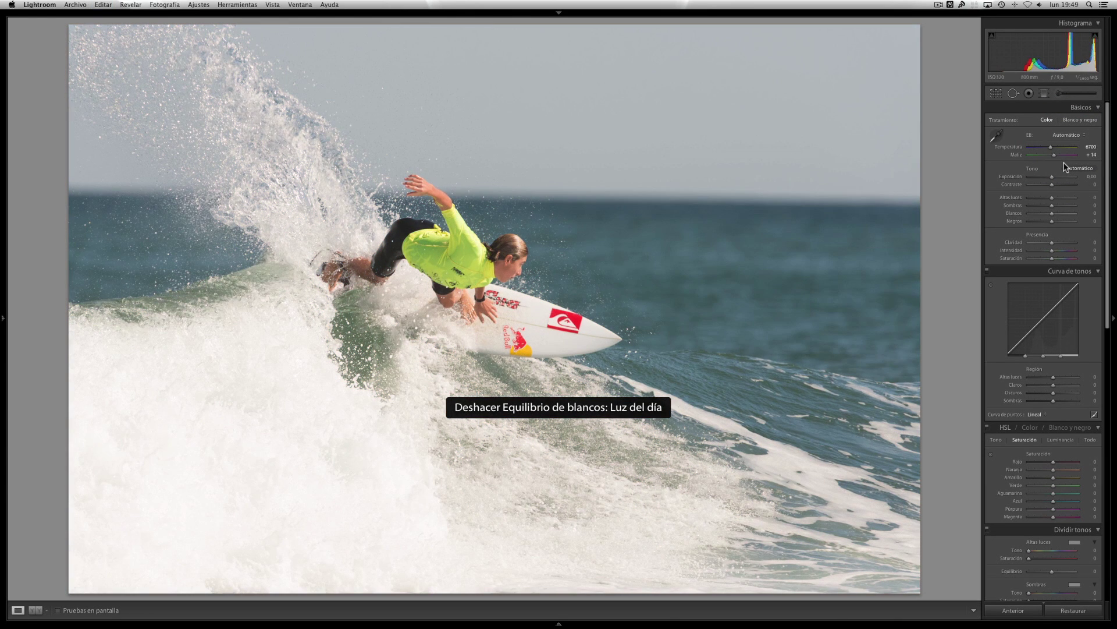
key(super+z)
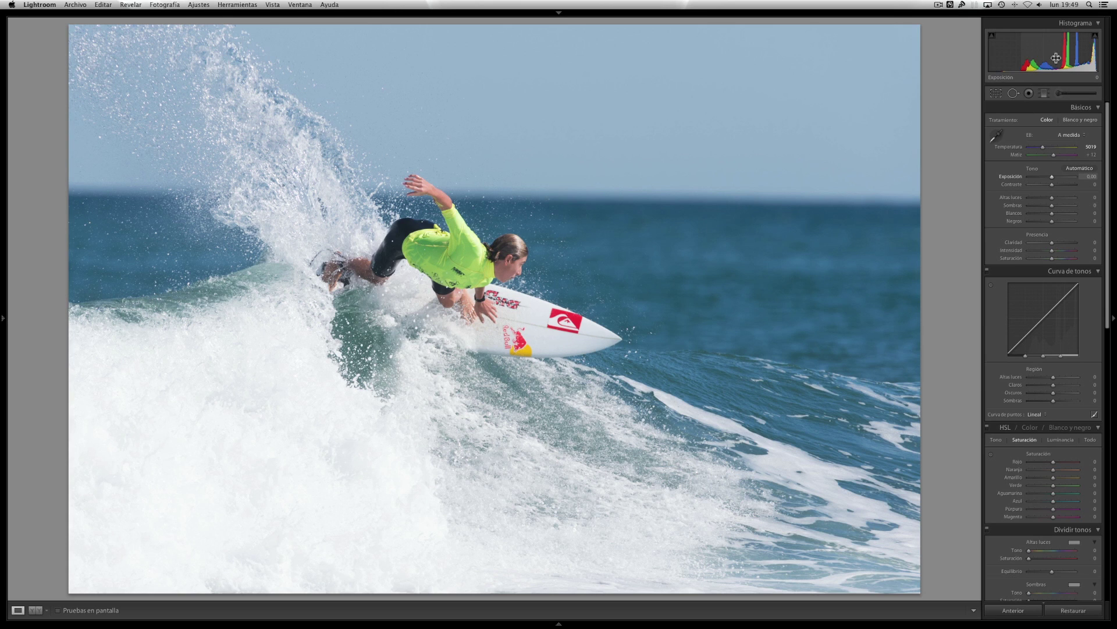
Turn on highlight and shadow clipping warnings and test Exposure values, resetting to zero.
click(1095, 37)
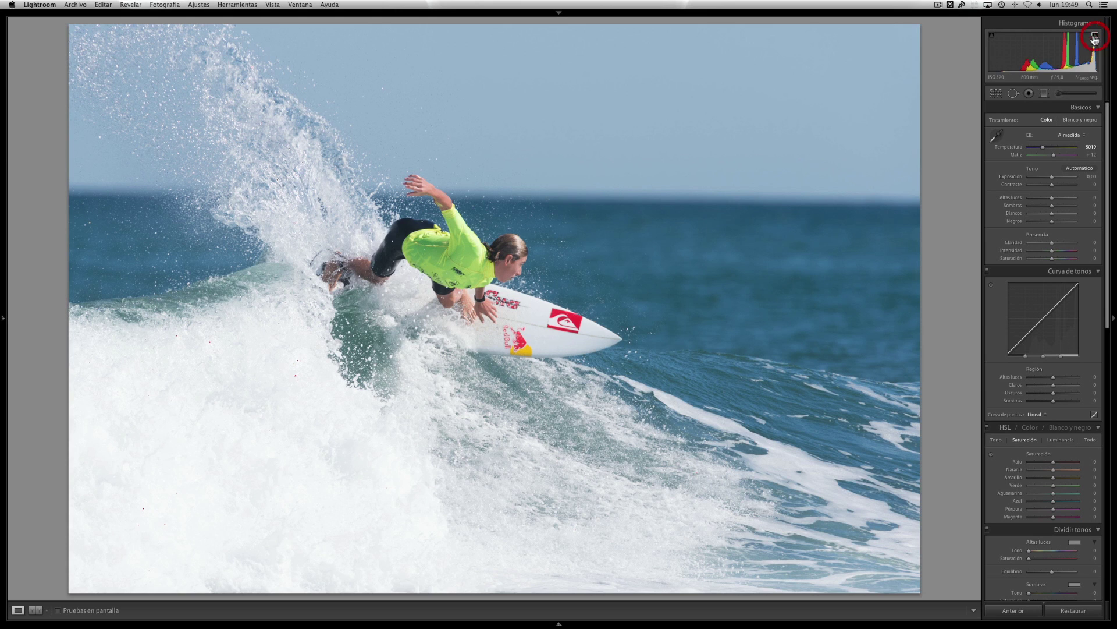
click(992, 38)
drag(1052, 177, 1061, 181)
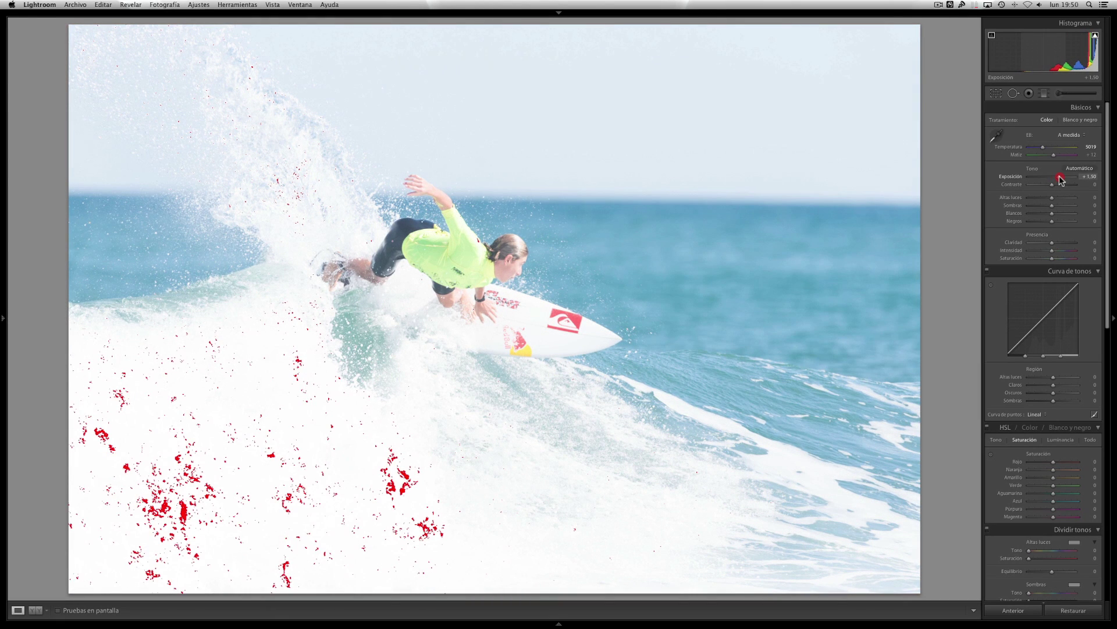
drag(1061, 181, 1059, 181)
click(1057, 177)
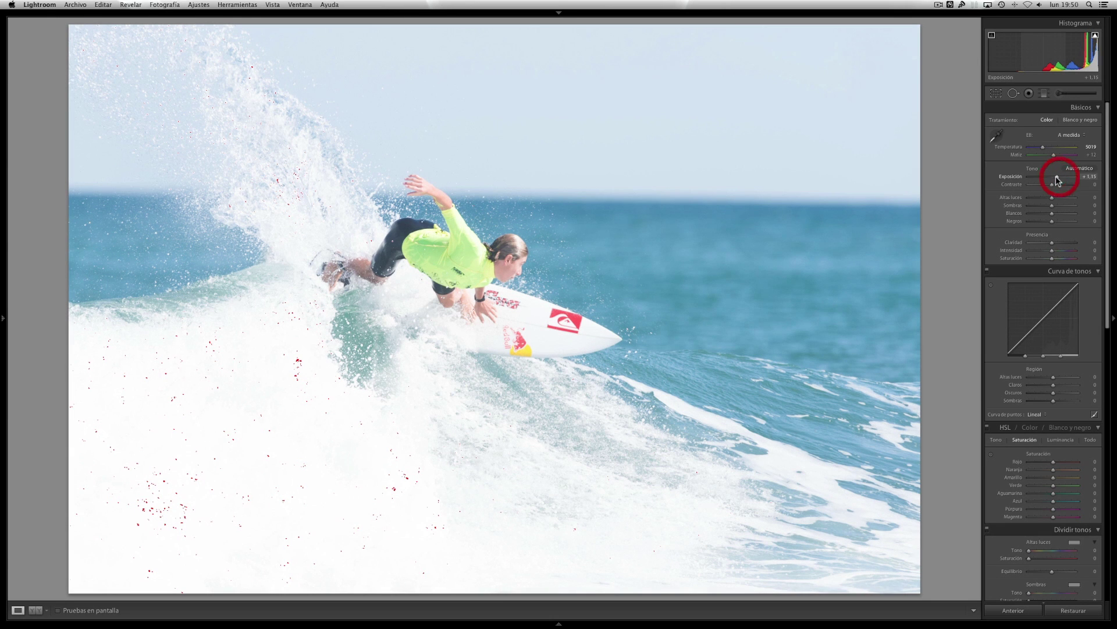
double_click(1057, 177)
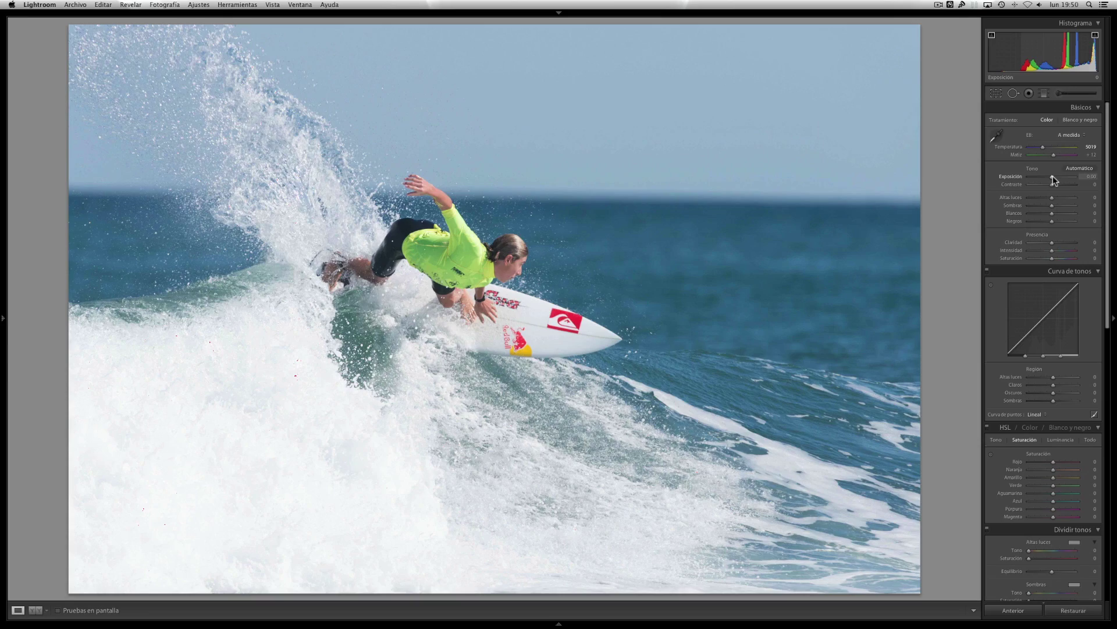
drag(1052, 177, 1028, 176)
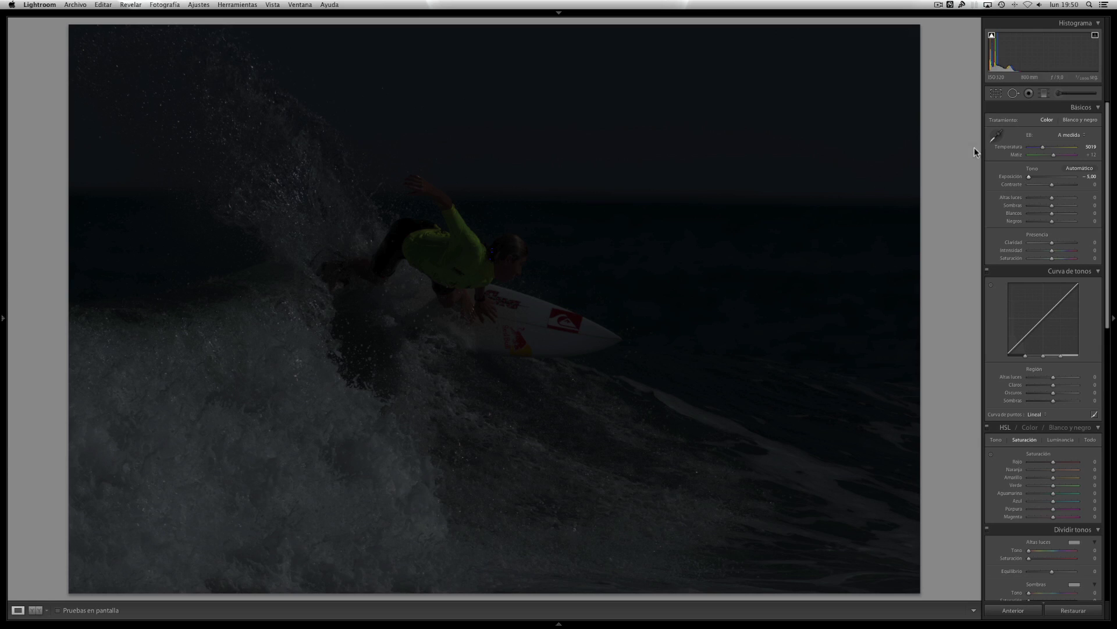
drag(1029, 177, 1045, 176)
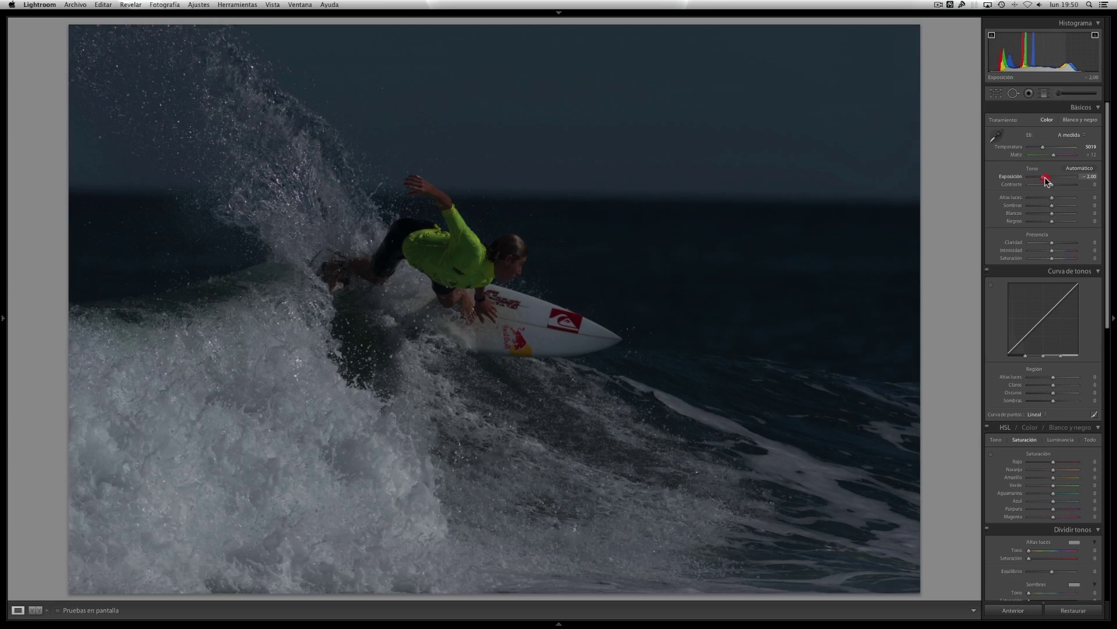
double_click(1045, 178)
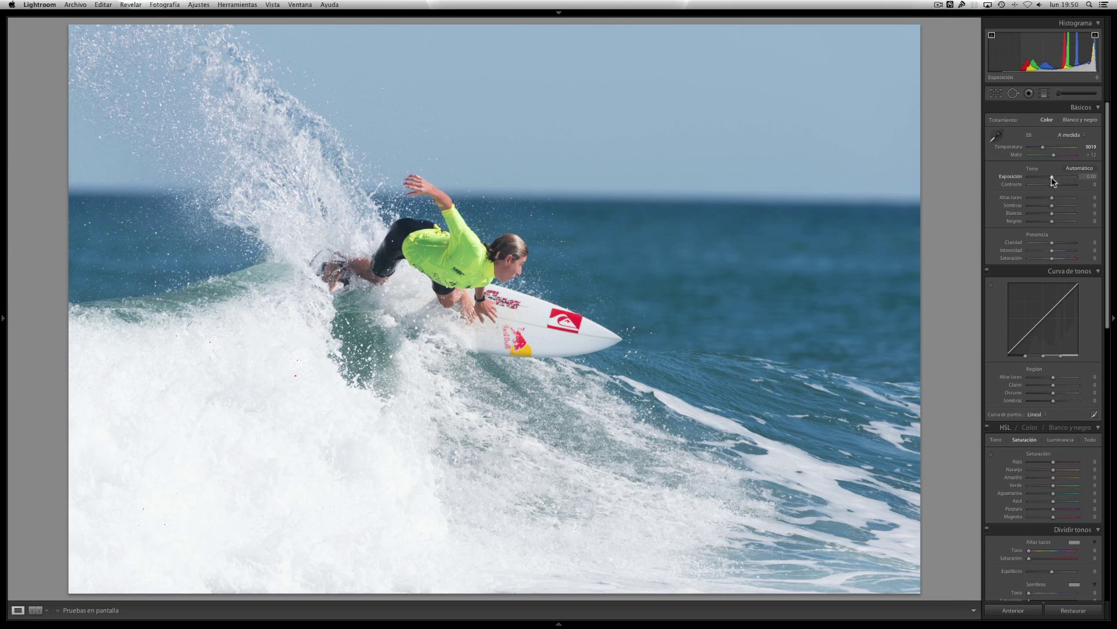
drag(1052, 181, 1051, 179)
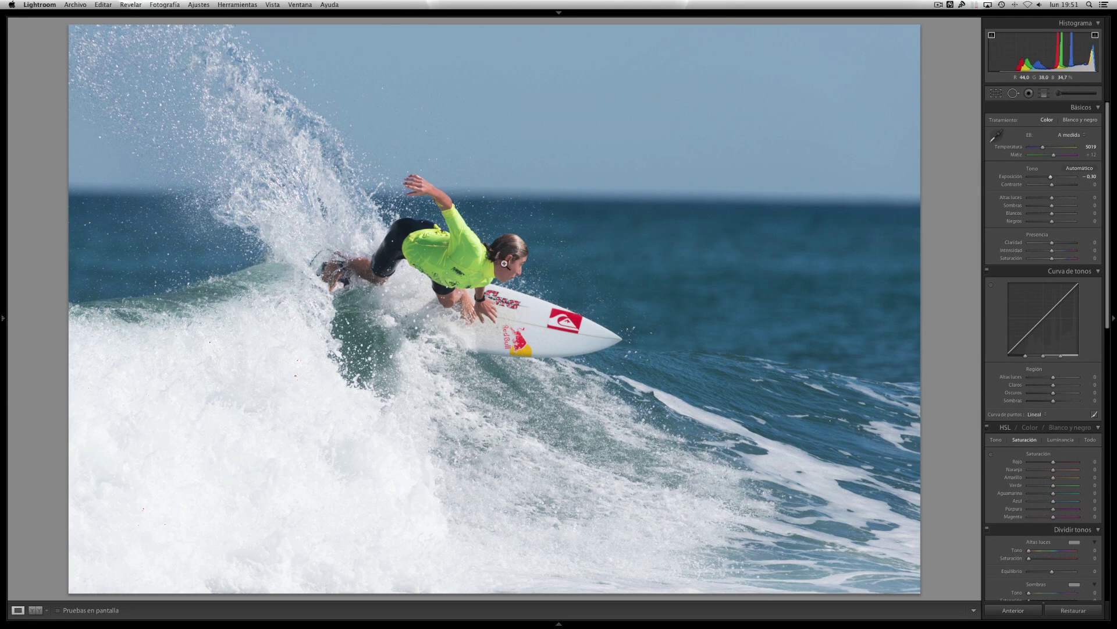
Inspect the surfer at 1:1 and set Exposure to −0.20.
click(511, 265)
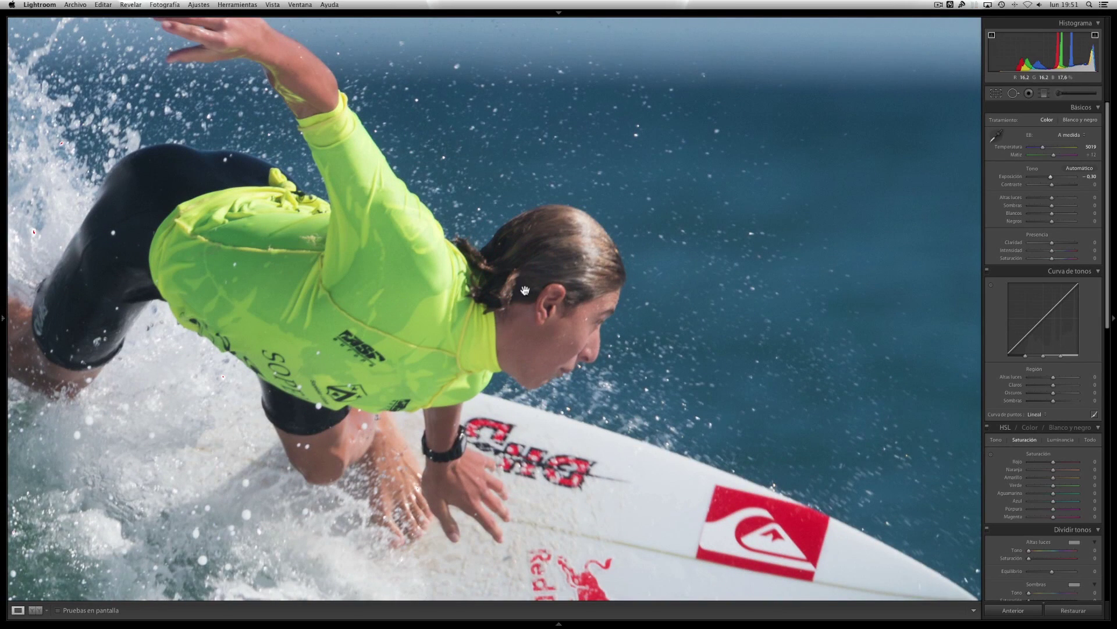
click(551, 325)
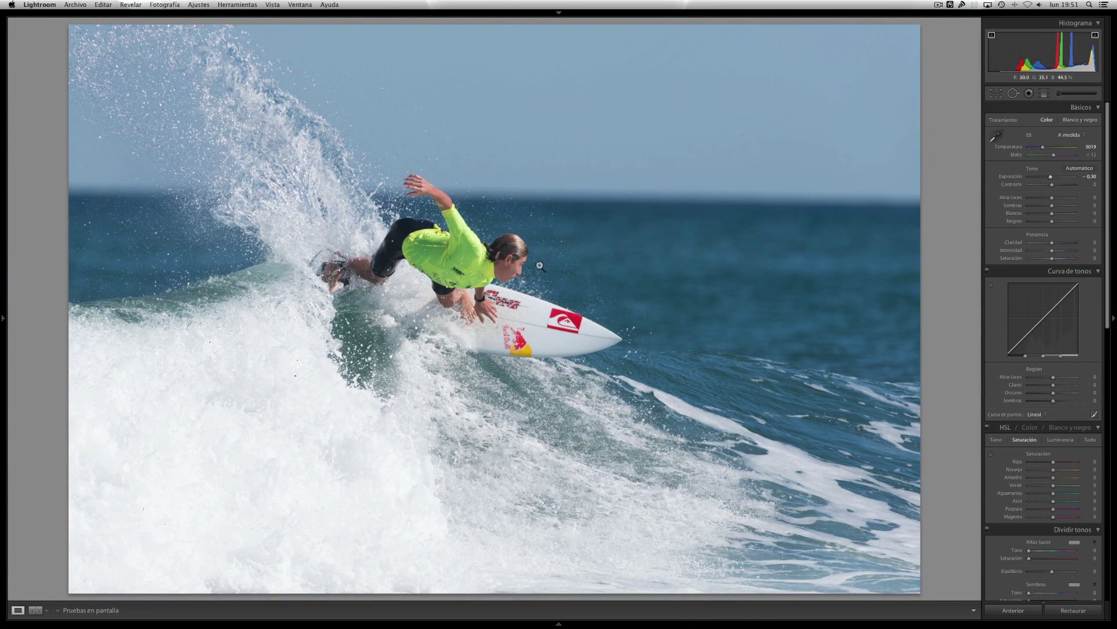
click(1047, 182)
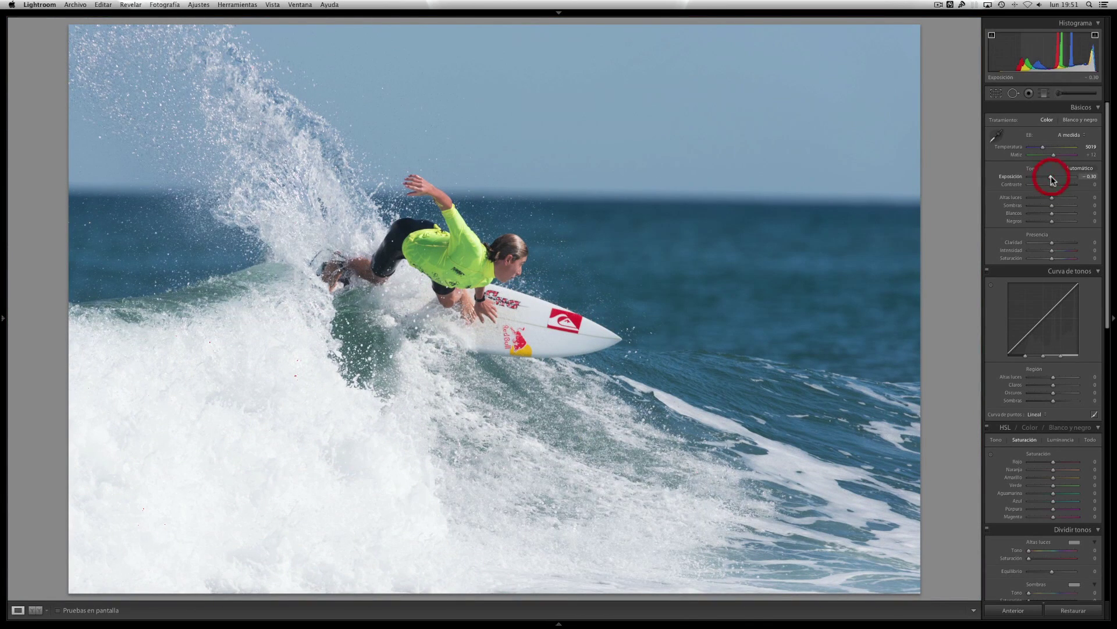
double_click(1050, 176)
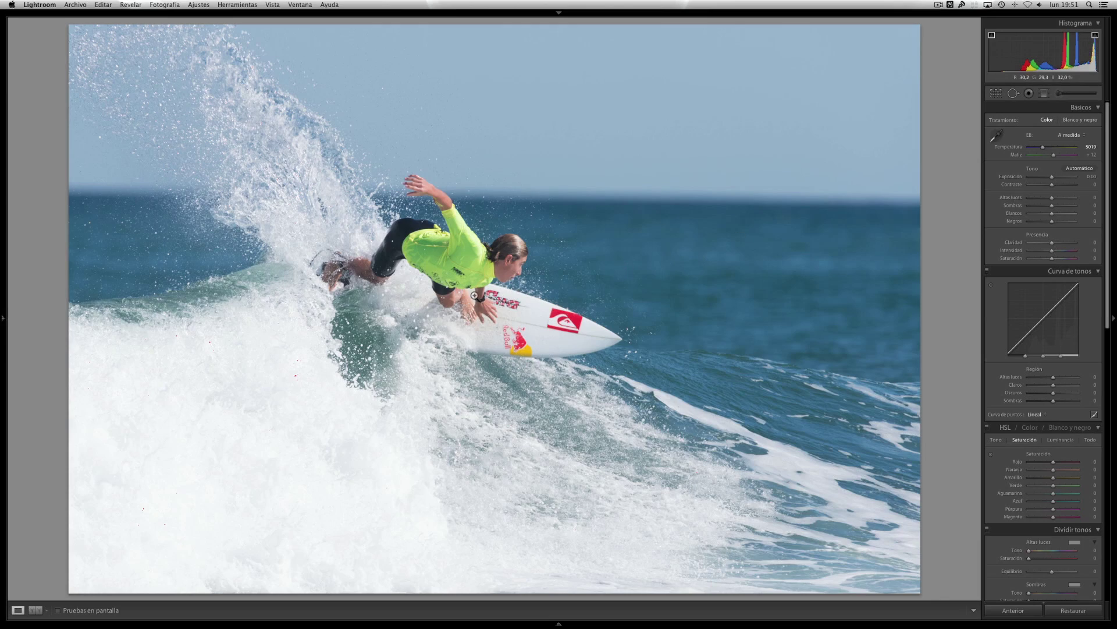
click(495, 280)
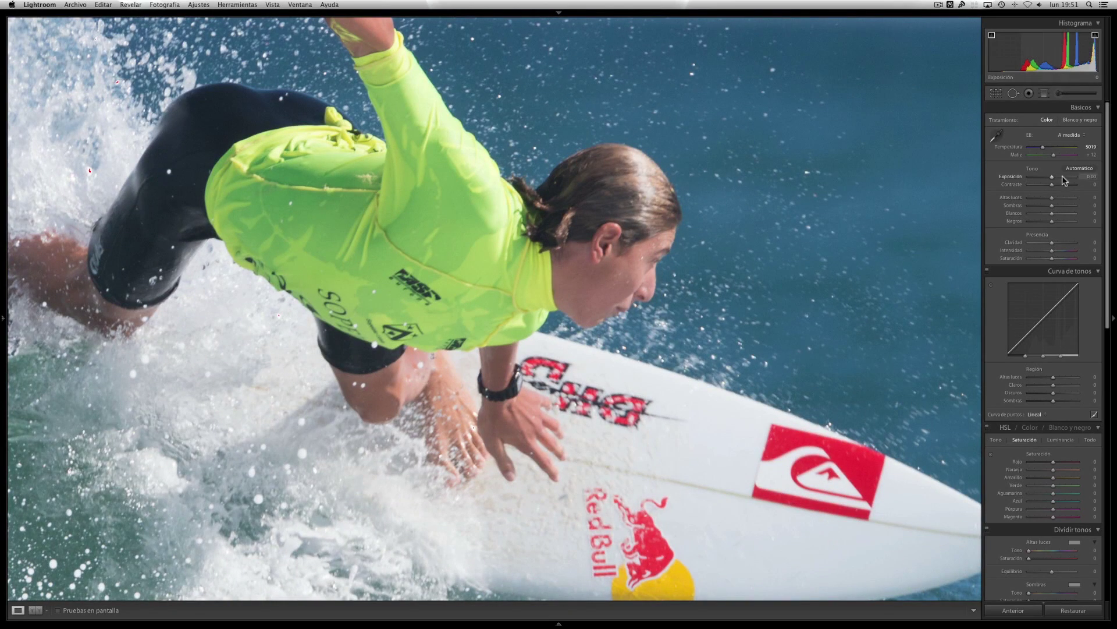
click(1051, 176)
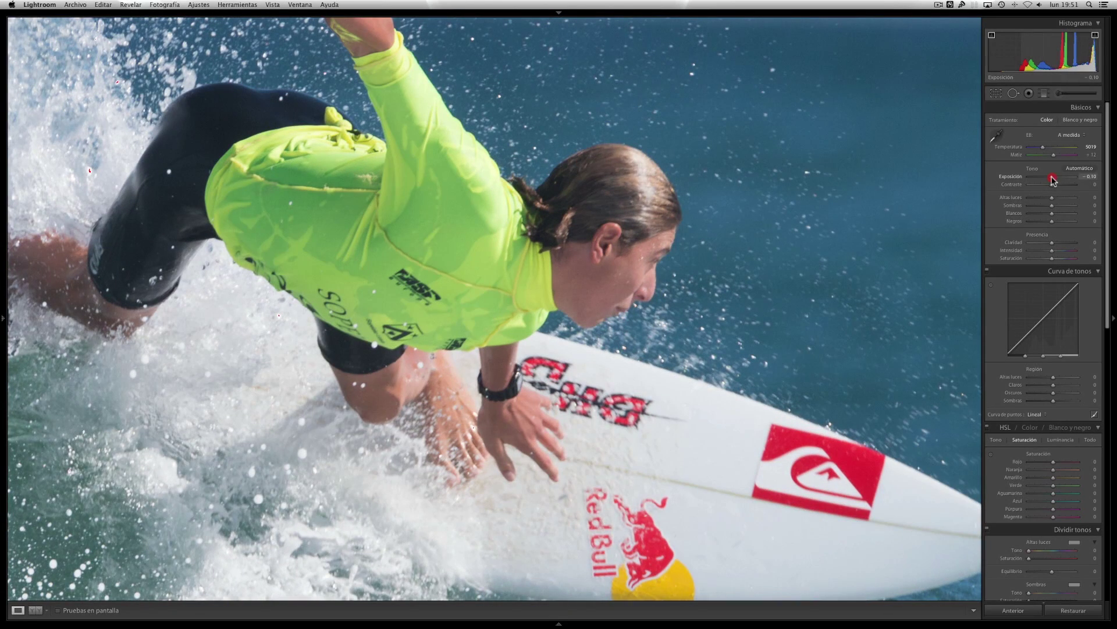
drag(1053, 180, 1051, 180)
click(1052, 179)
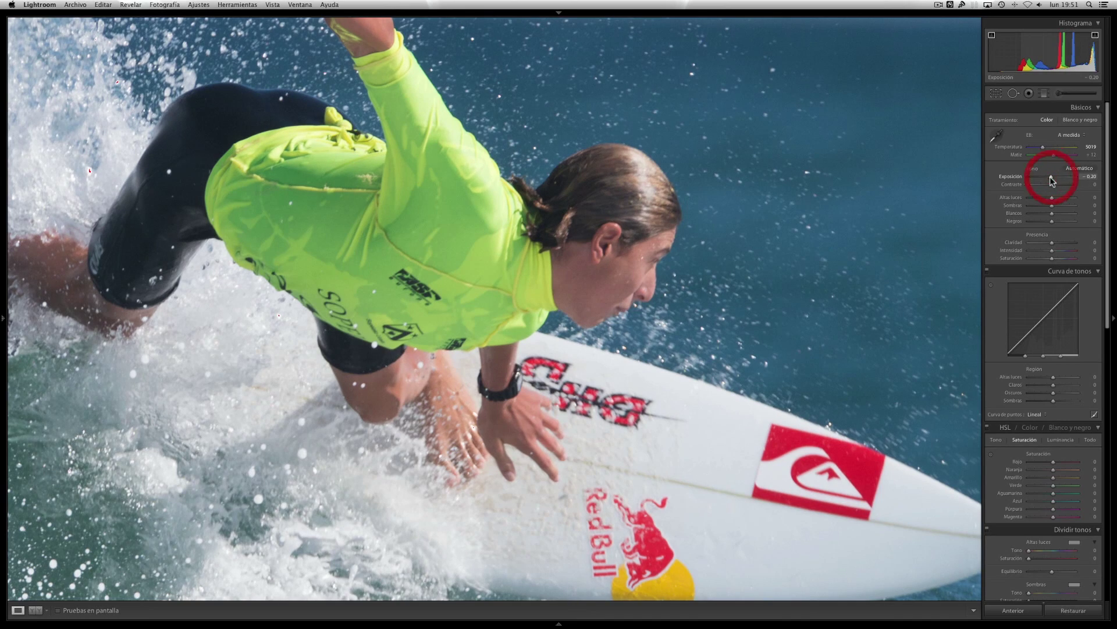
click(636, 279)
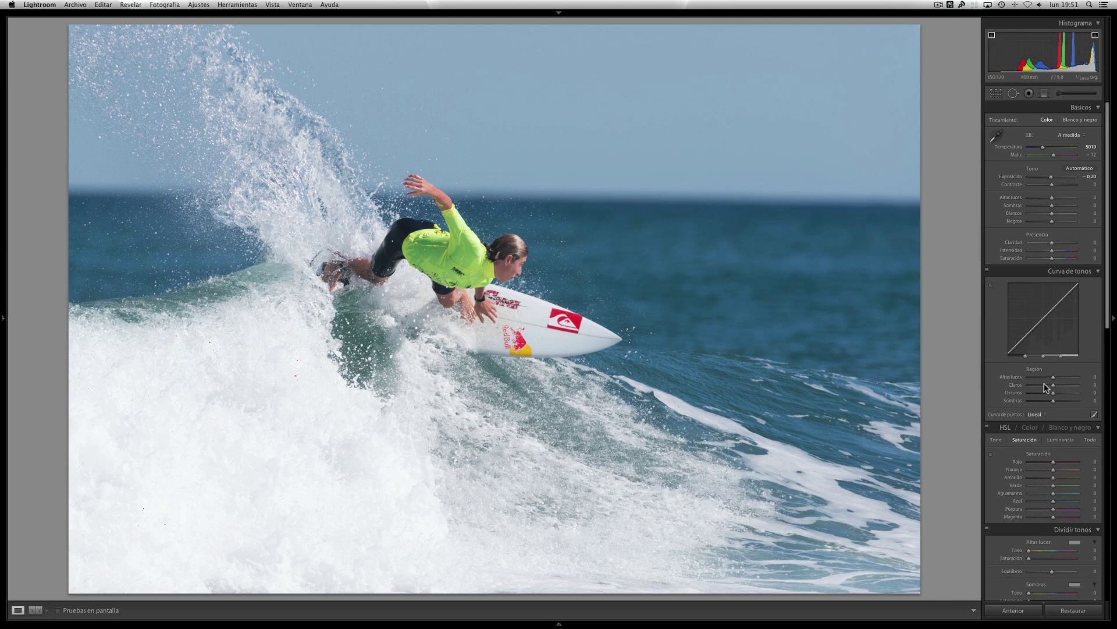
Apply the Medium Contrast point curve, undo to compare, and reapply it.
click(1034, 414)
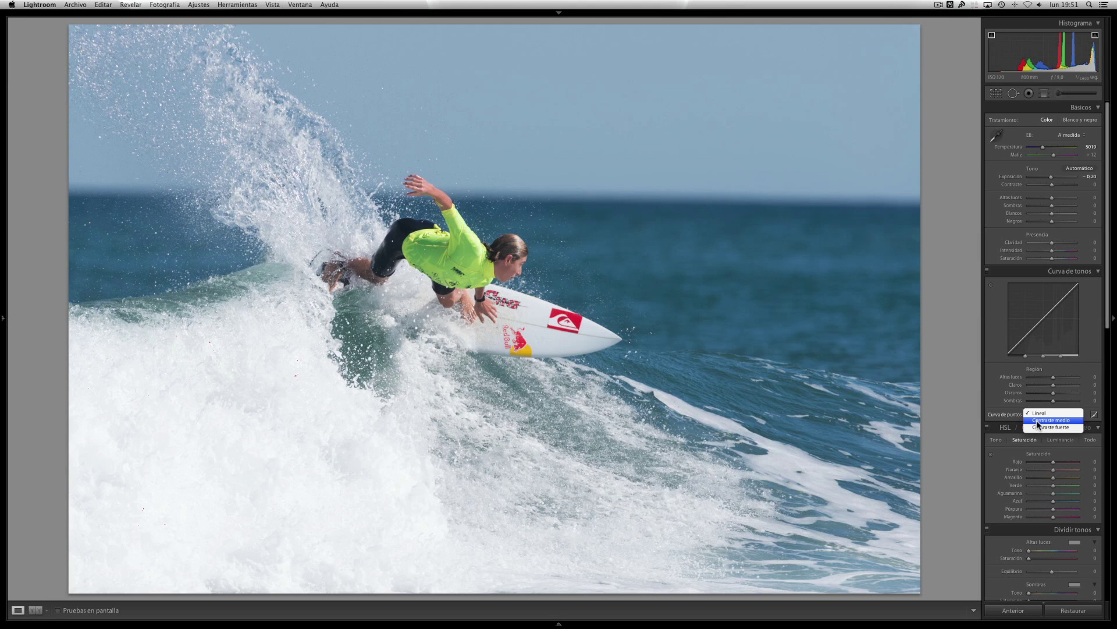
click(1036, 420)
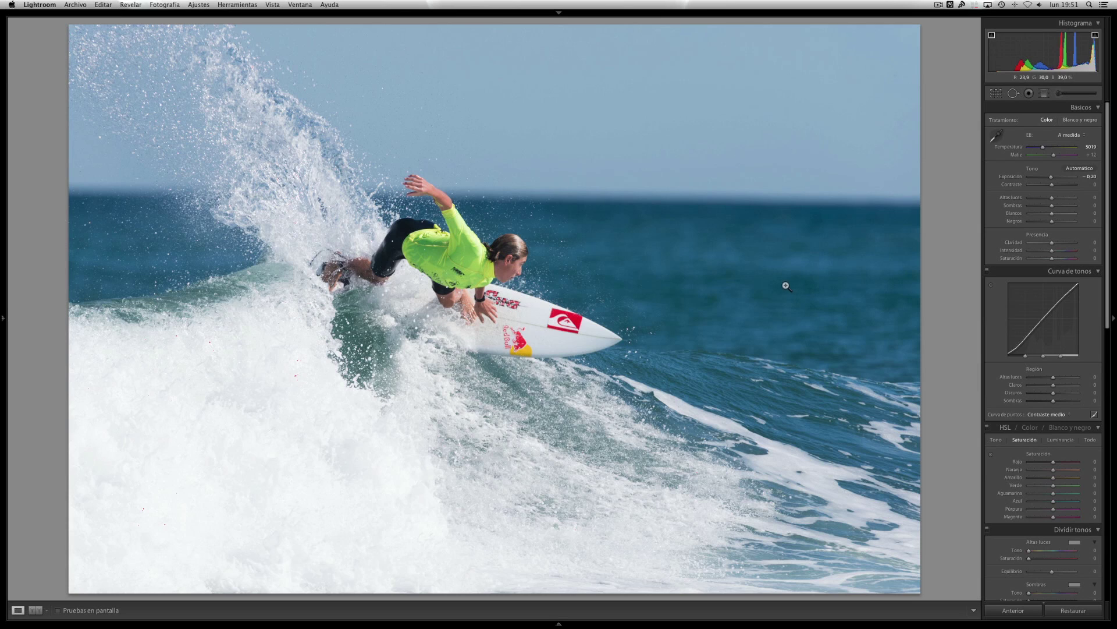
key(cmd+z)
key(super+z)
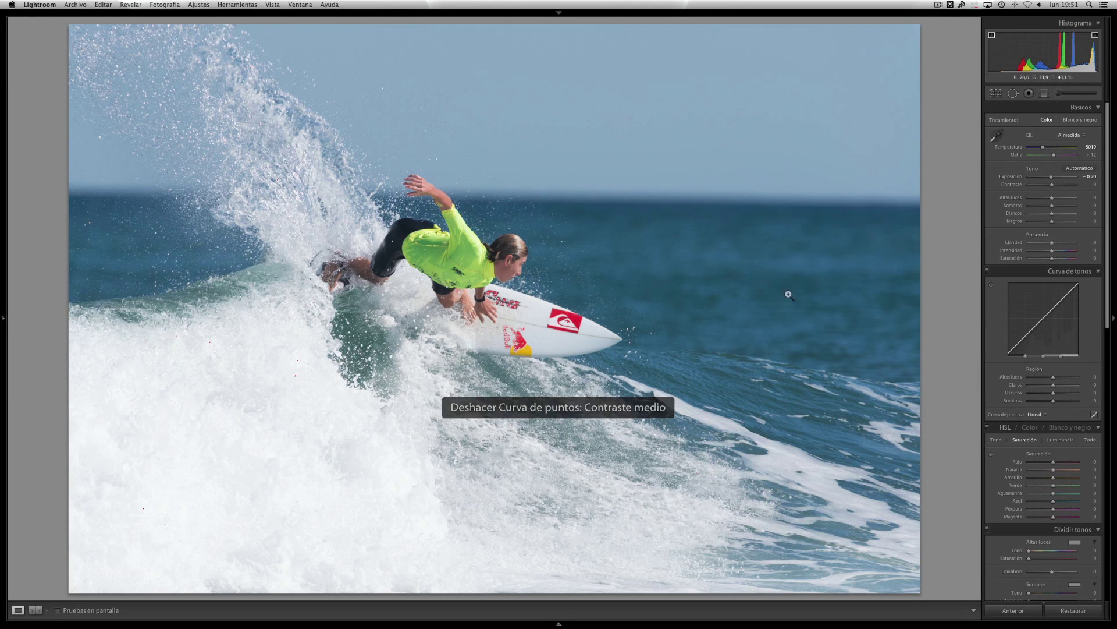
click(1033, 416)
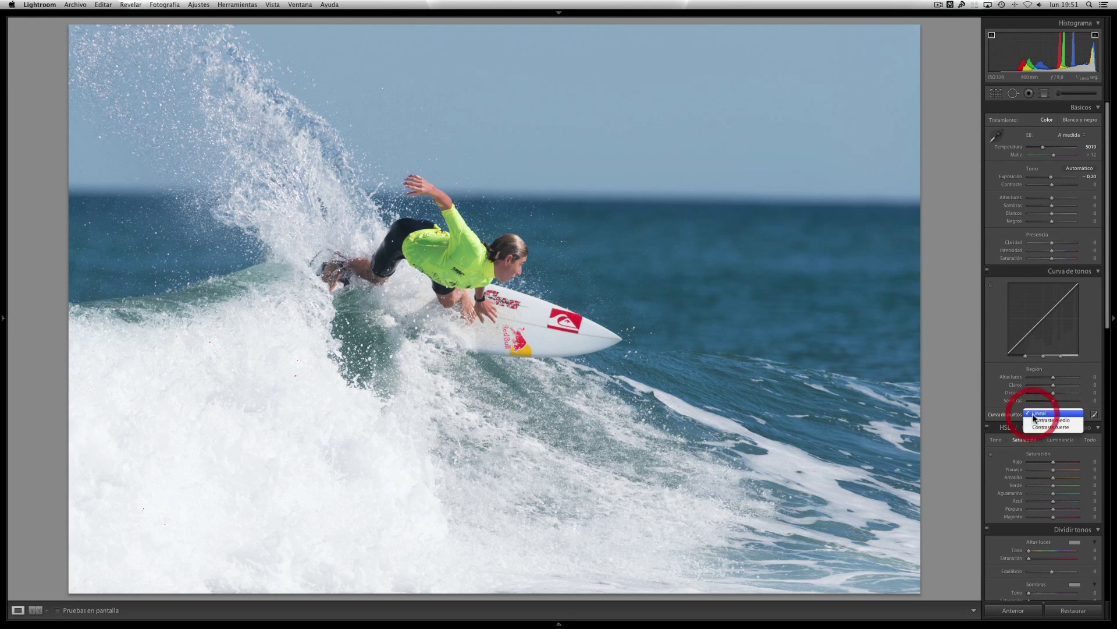
click(1024, 425)
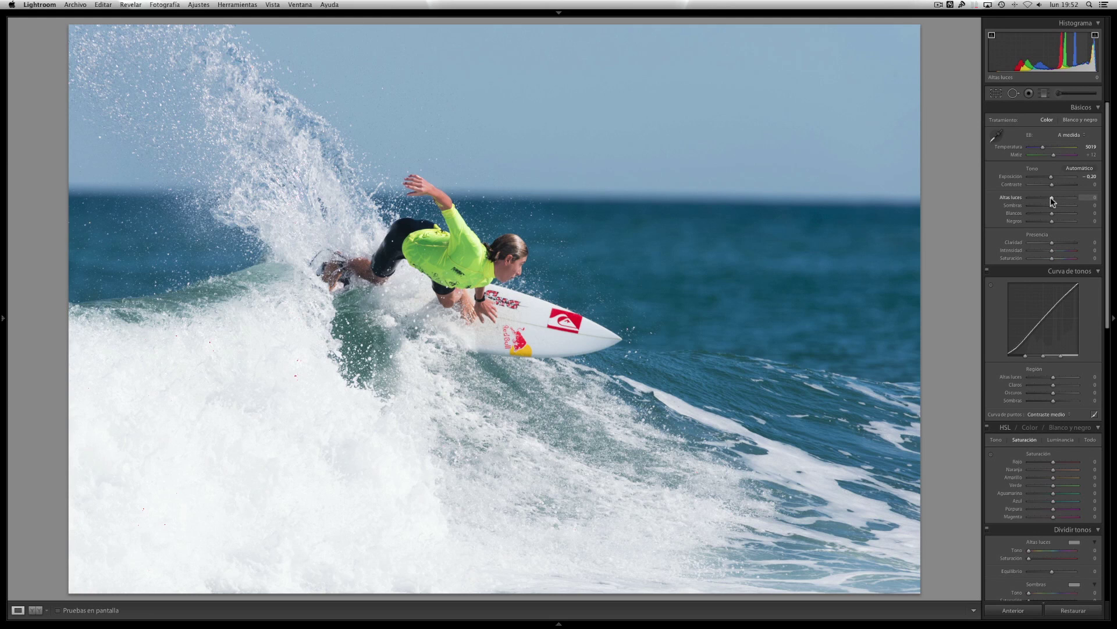
Test Highlights with the slider, undo, then enter −34 as the Highlights value.
drag(1051, 199, 1028, 198)
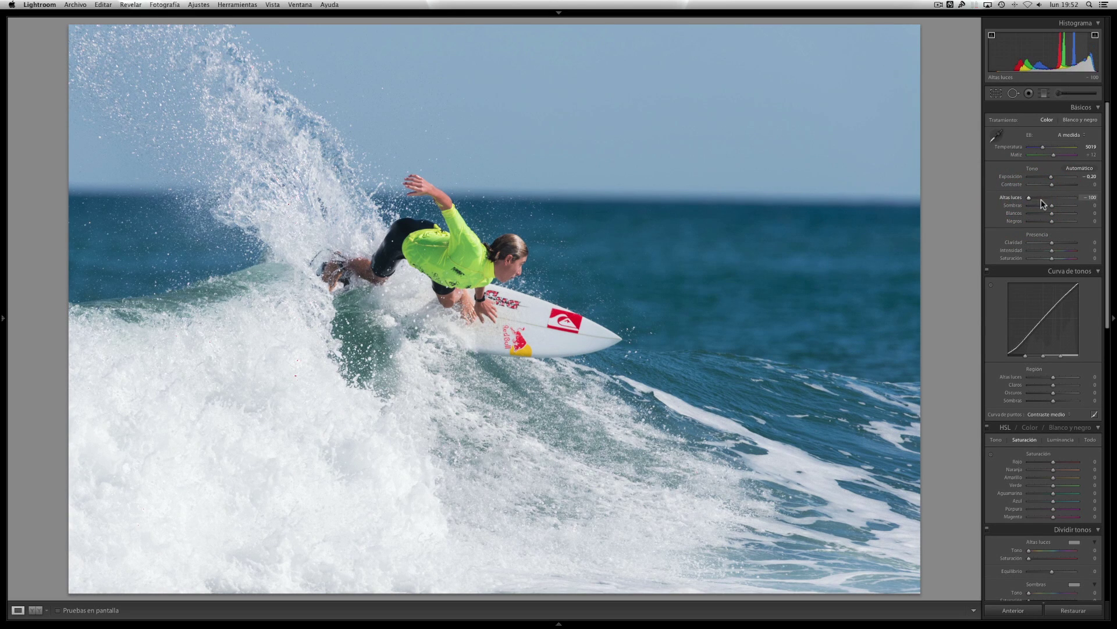
drag(1029, 197, 1051, 201)
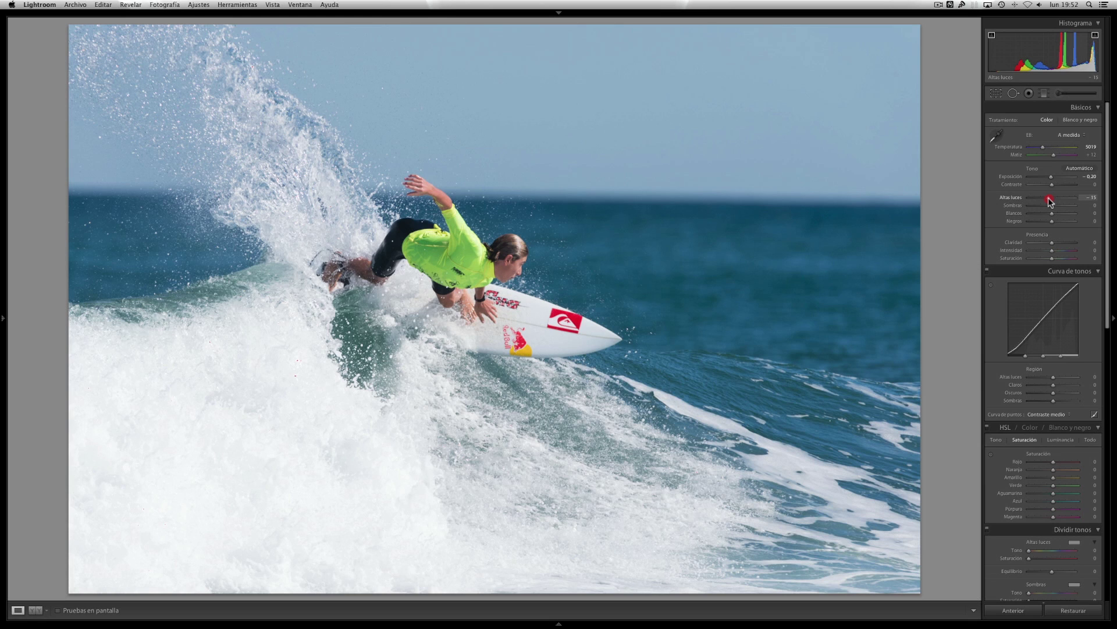
drag(1051, 201, 1042, 202)
key(ctrl+z)
key(ctrl+z)
click(1087, 197)
text(-34)
key(Return)
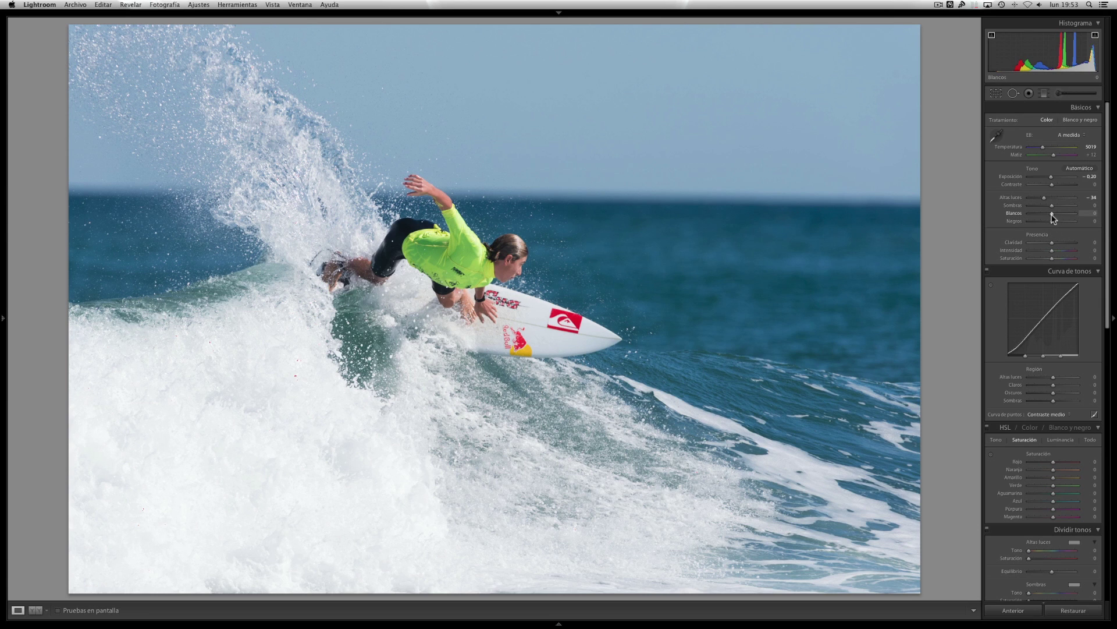
Try Whites adjustments and reset them to 0, then drag Blacks to −40.
drag(1054, 216, 1058, 218)
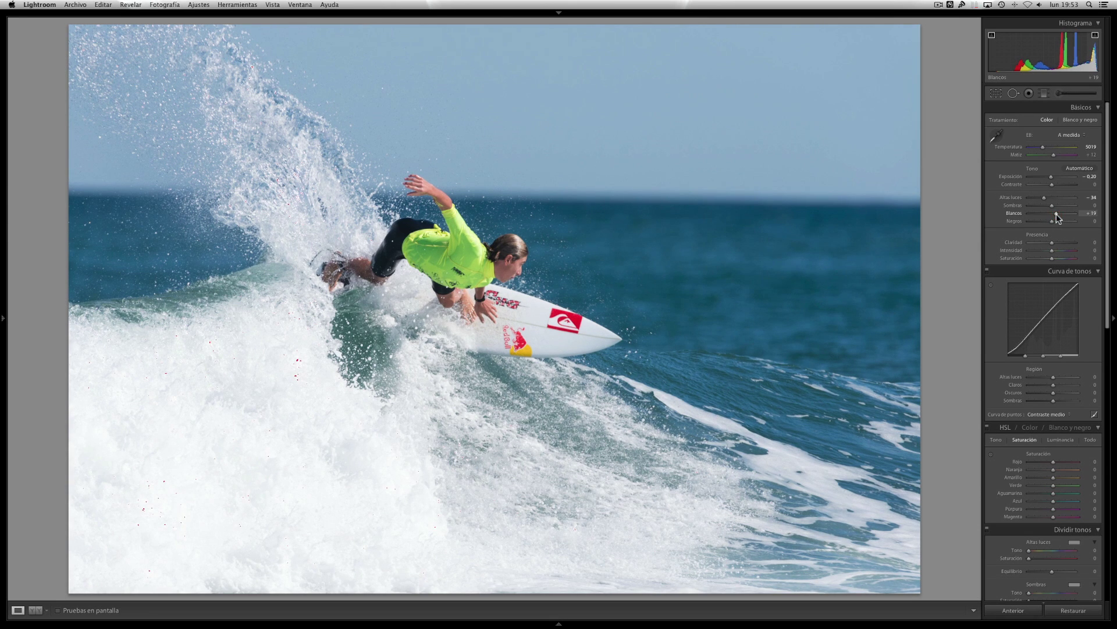
drag(1058, 218, 1055, 219)
drag(1054, 214, 1053, 215)
double_click(1053, 214)
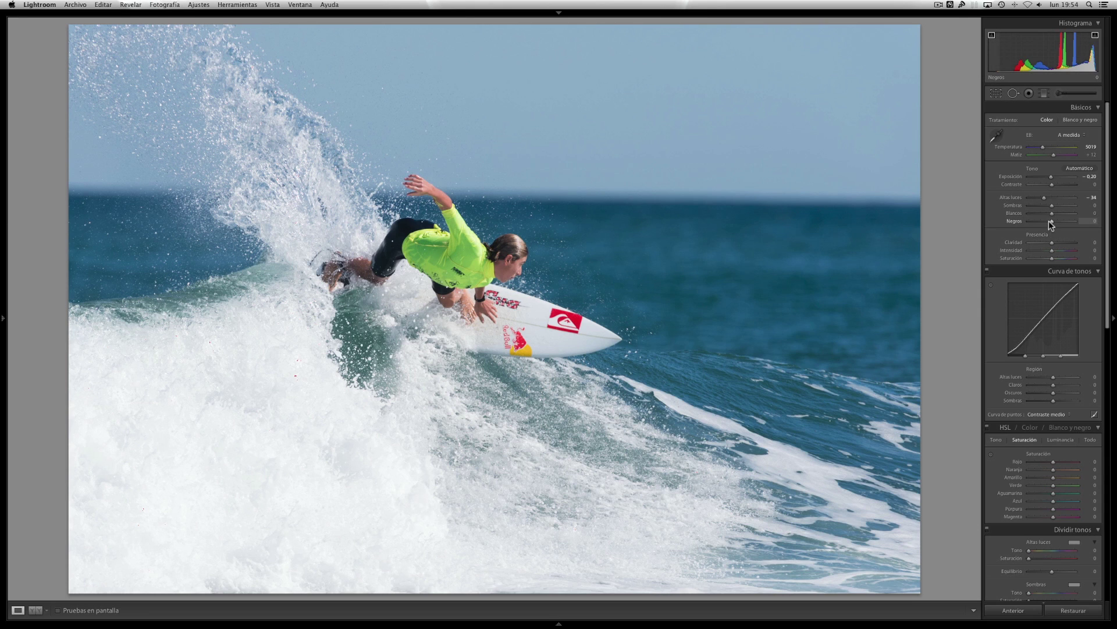
drag(1051, 222, 1042, 223)
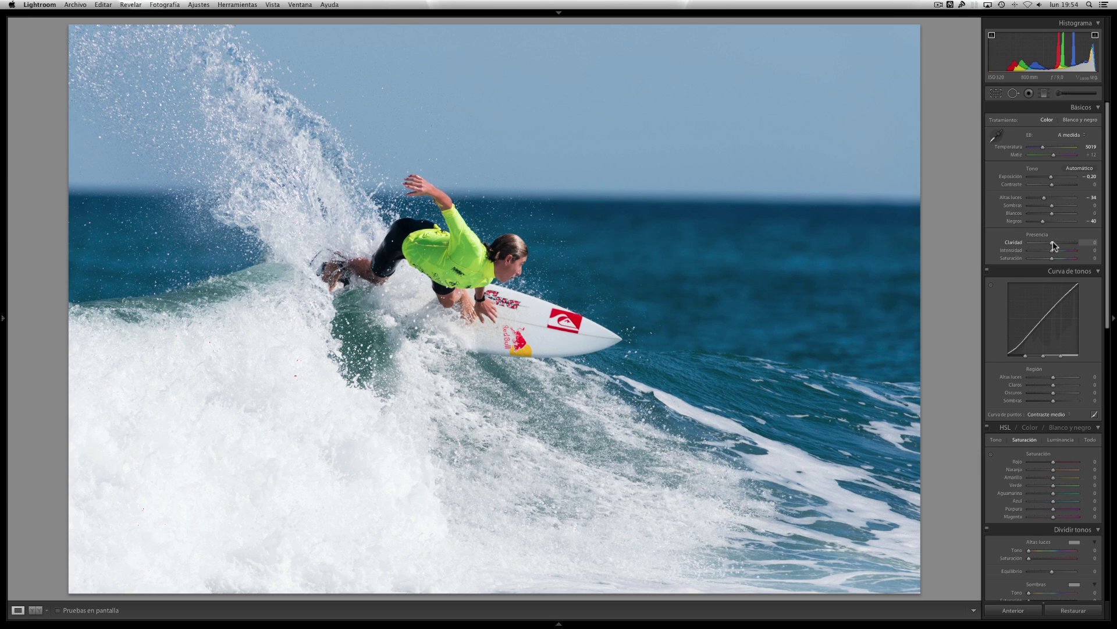
Set Clarity to +6 while zoomed on the surfer, then raise Saturation to +17.
click(515, 282)
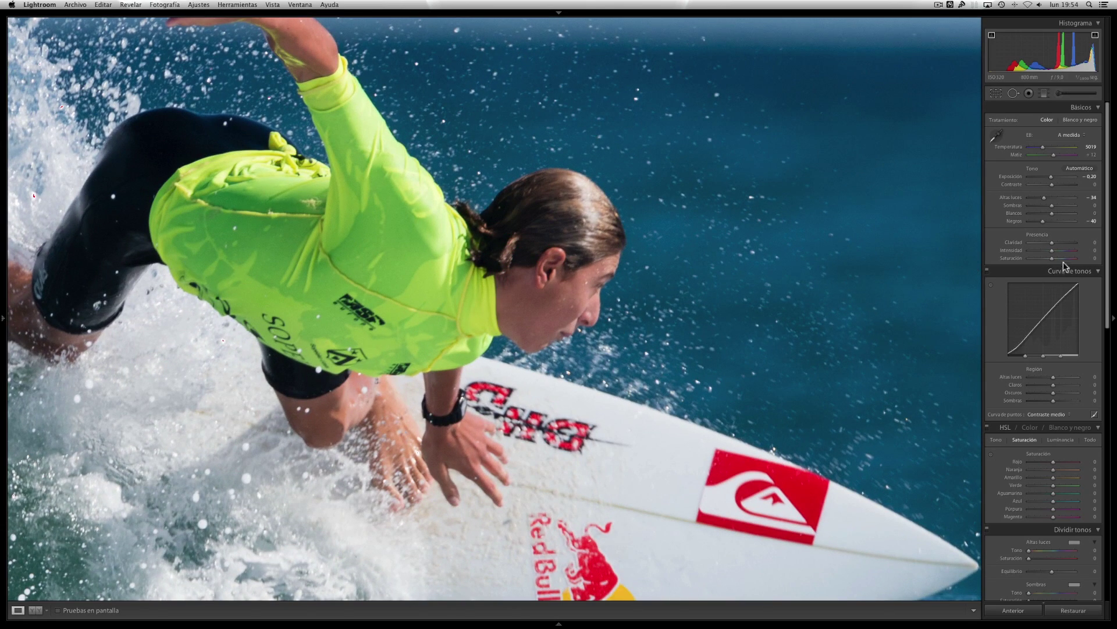
drag(1052, 243, 1056, 245)
drag(1056, 245, 1054, 245)
click(526, 308)
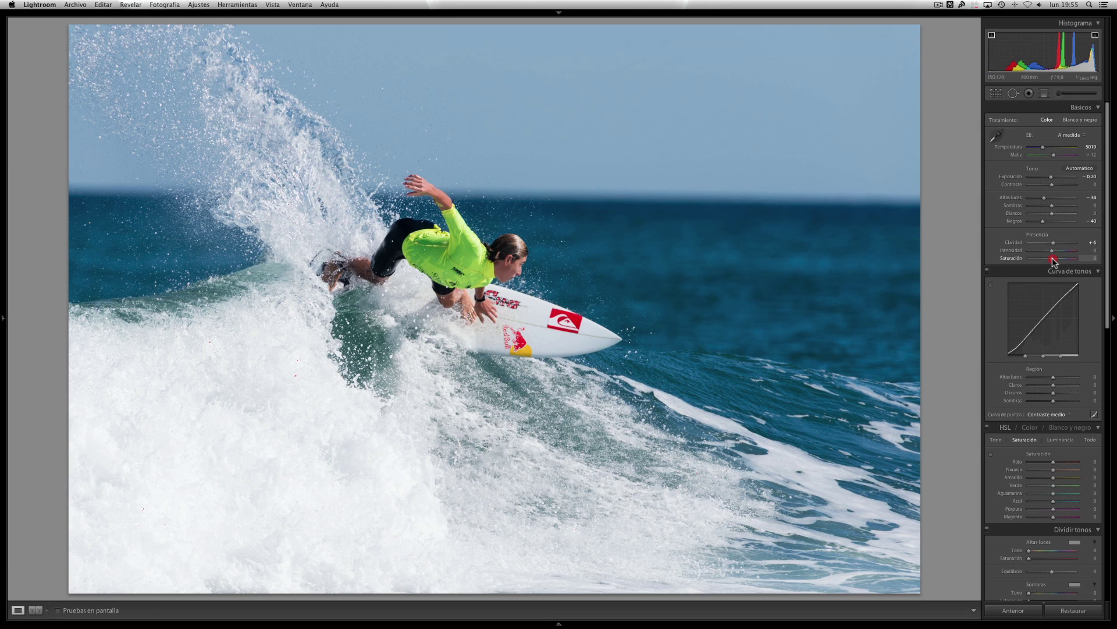
drag(1053, 257, 1055, 258)
click(1057, 260)
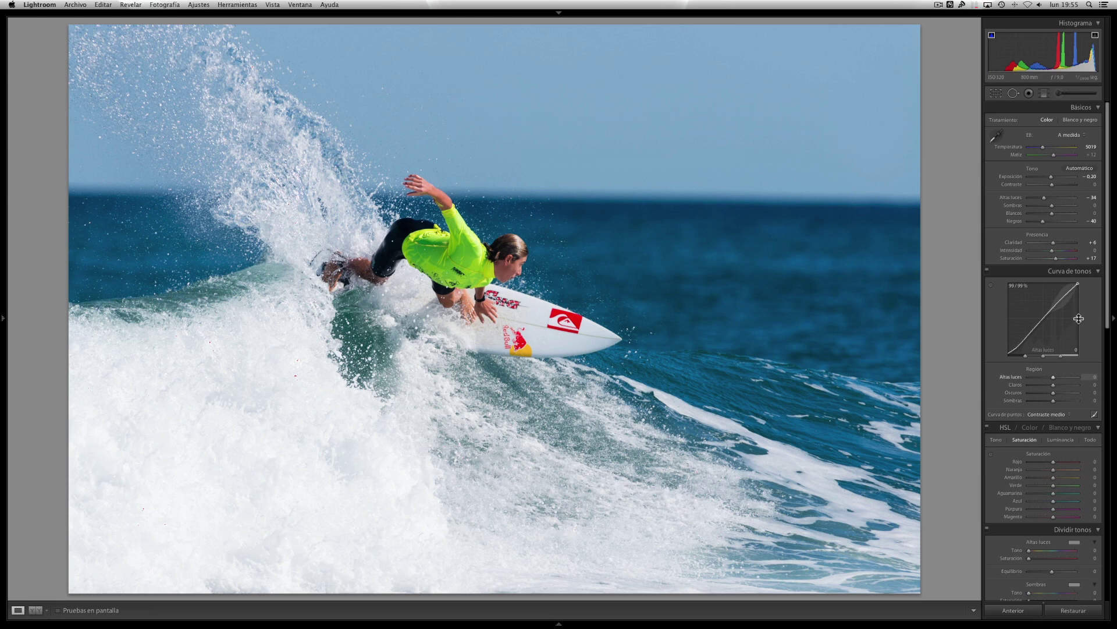
Scroll the right panel down to Detail and view the surfboard logo at 1:1.
drag(1108, 329, 1102, 396)
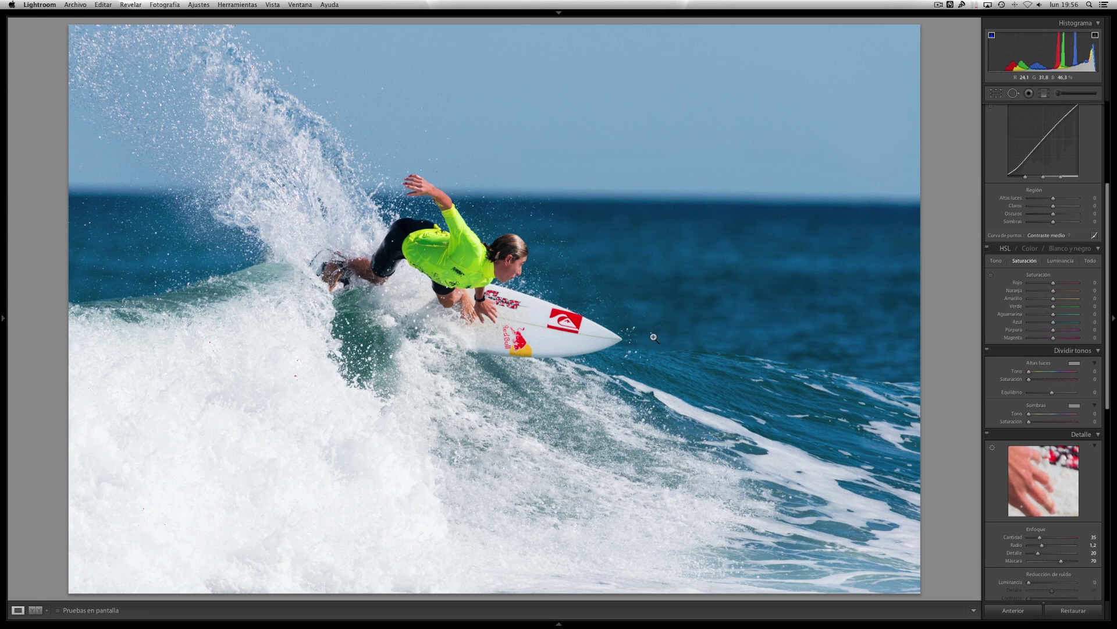
click(565, 323)
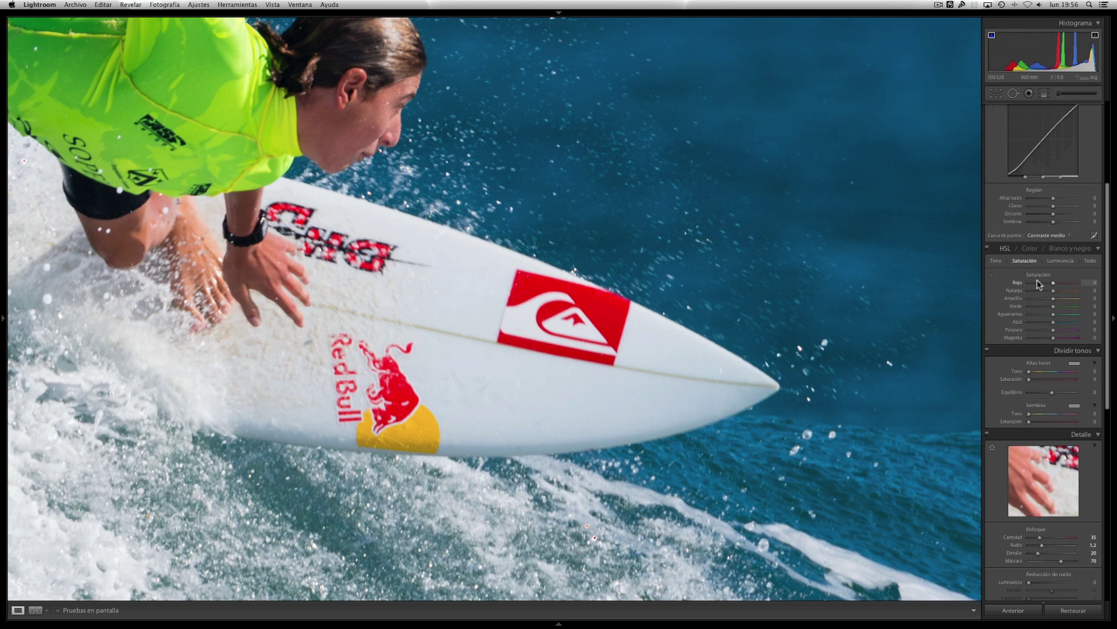
Nudge the HSL Red saturation slider downward.
click(1020, 259)
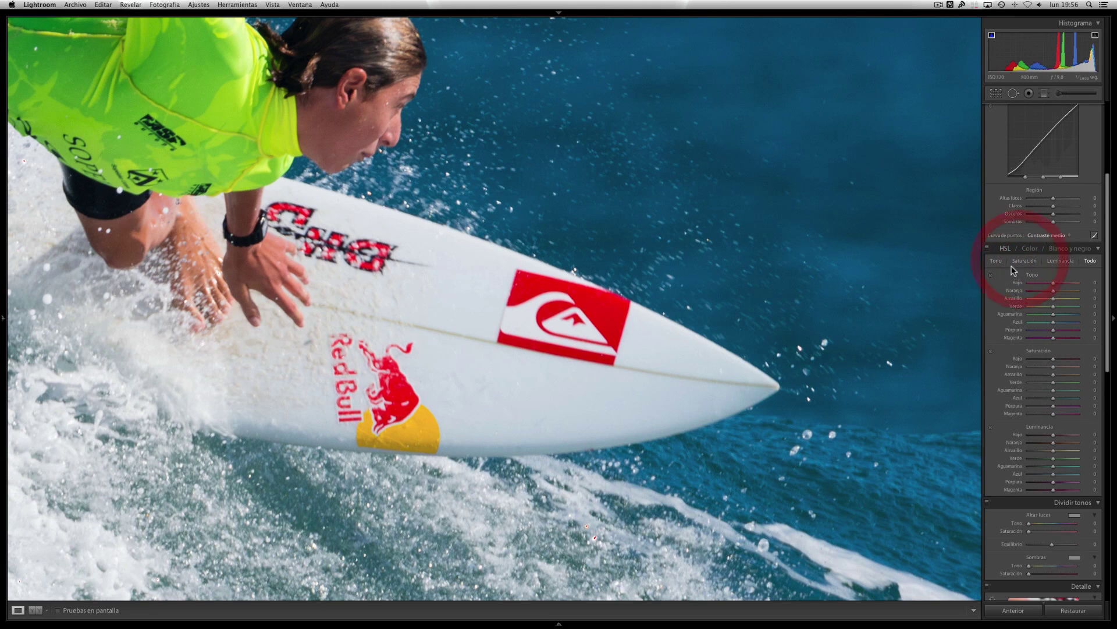
click(1020, 260)
click(1047, 283)
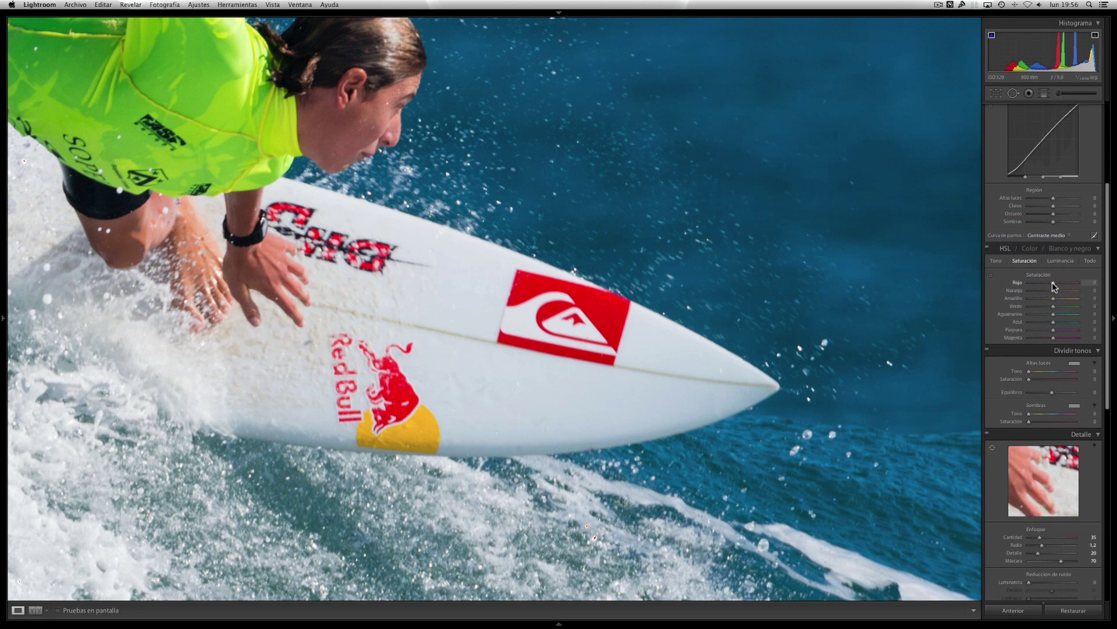
drag(1048, 284, 1047, 285)
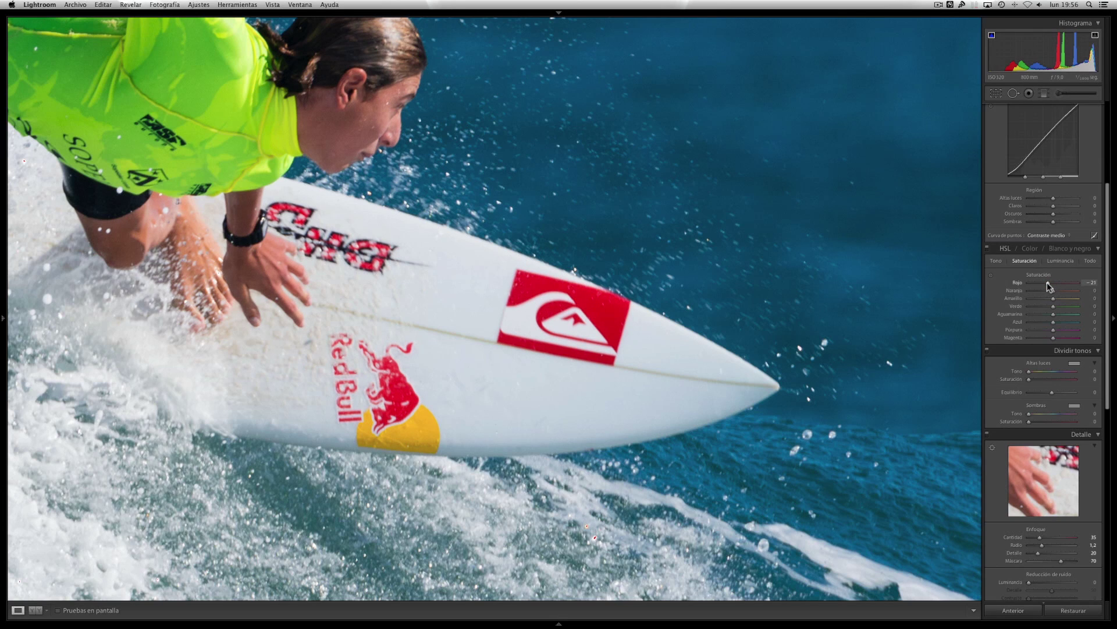
click(1046, 283)
Try lowering red saturation by dragging on the red logo, then undo those changes.
click(993, 278)
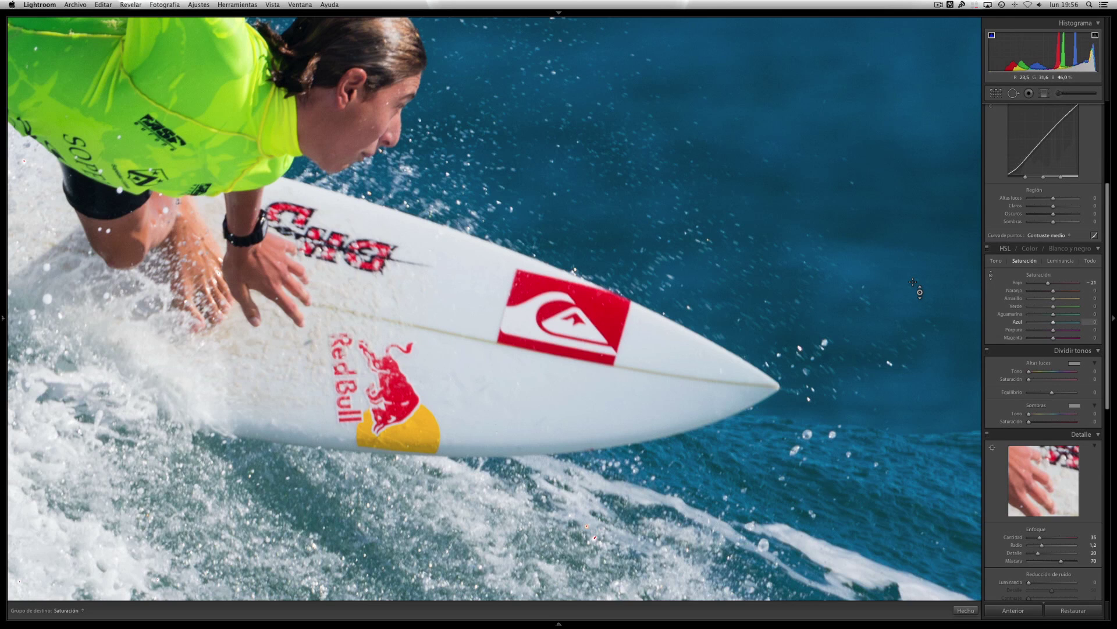
key(ctrl+z)
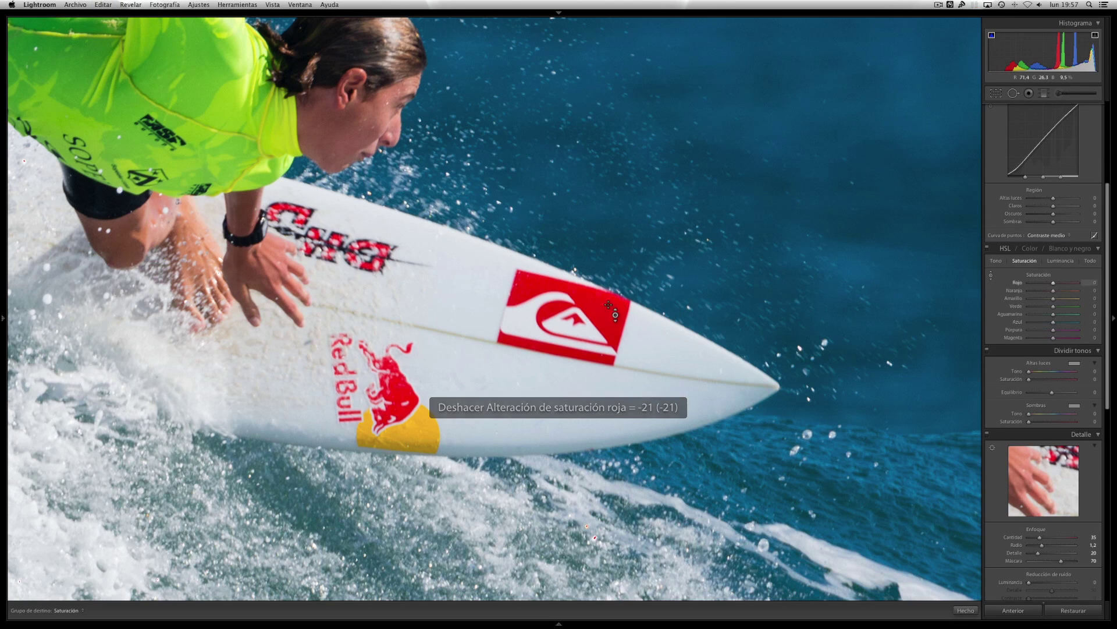
drag(601, 304, 602, 305)
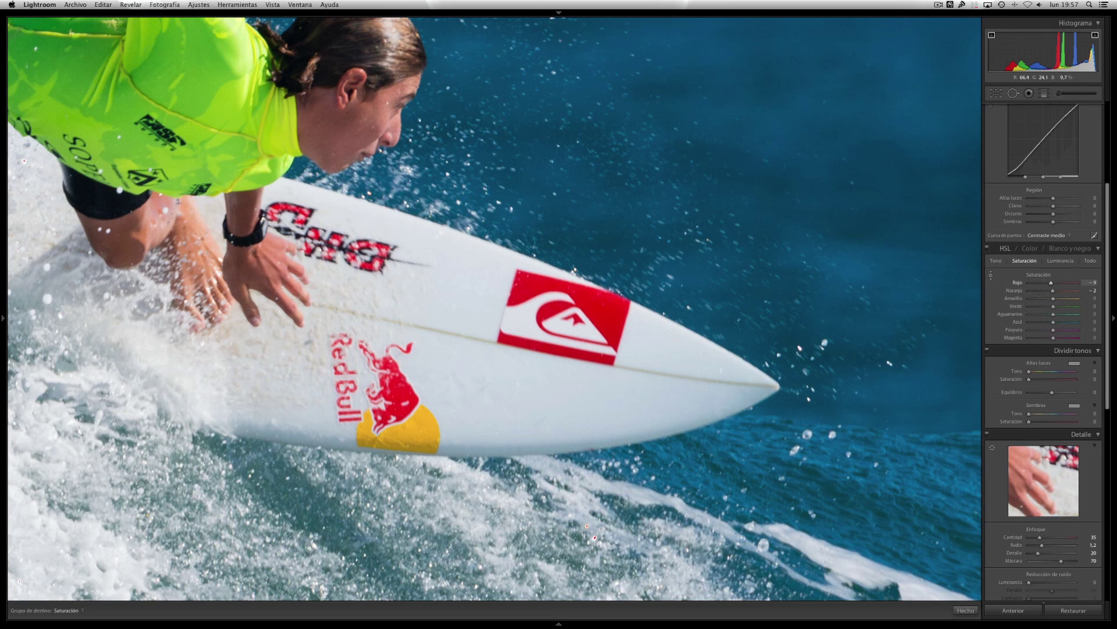
drag(602, 309, 605, 317)
key(super+z)
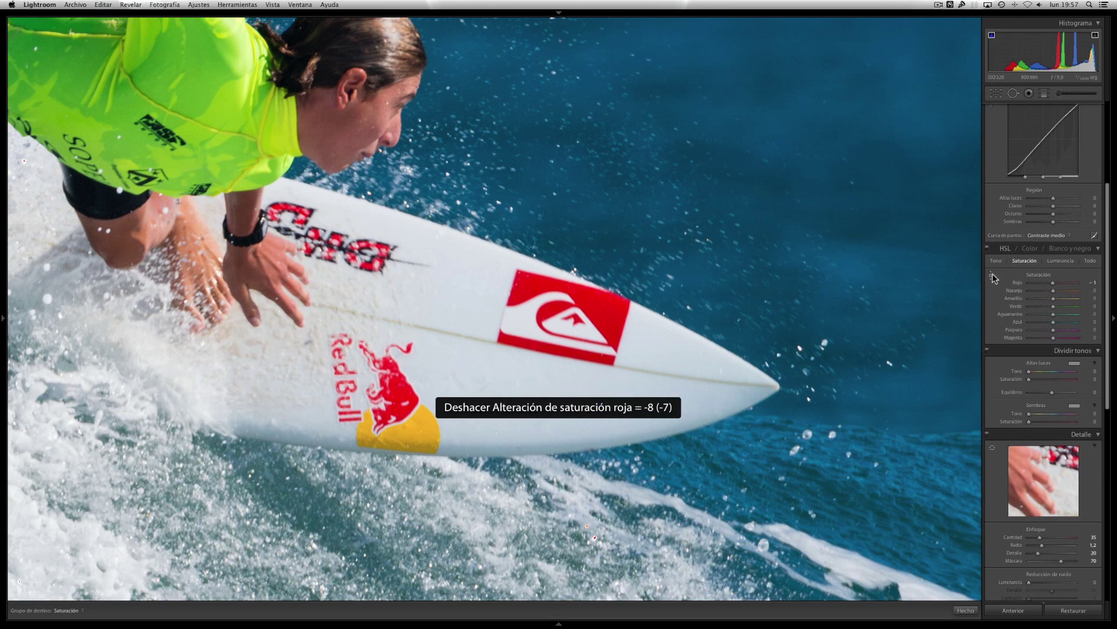
key(super+z)
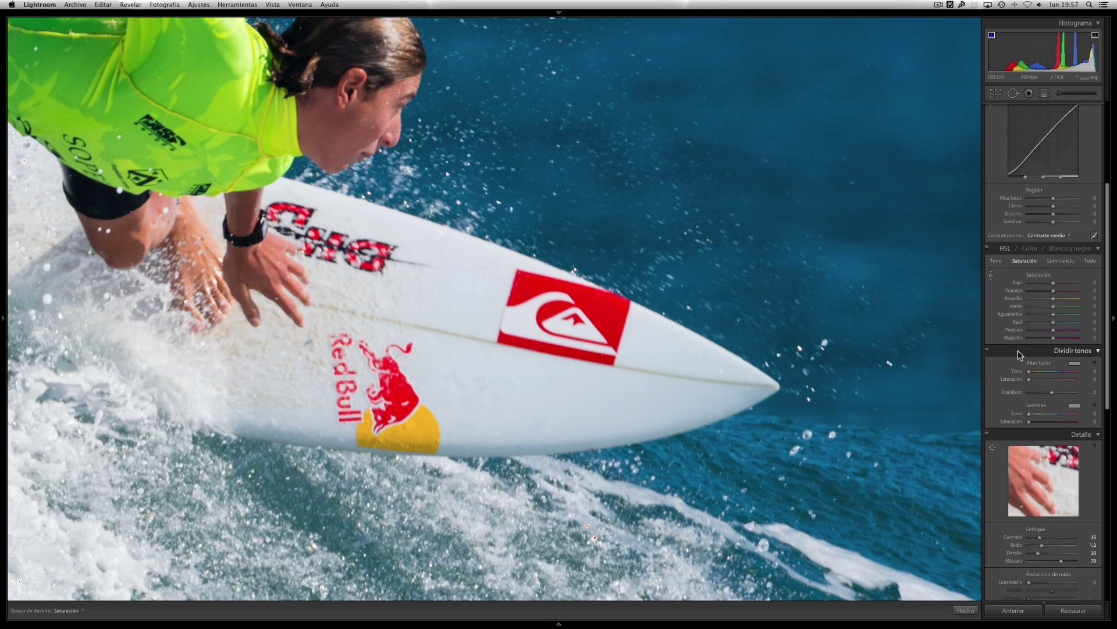
Leave the on-image tool and set Red saturation to -16.
key(Escape)
drag(1053, 284, 1049, 283)
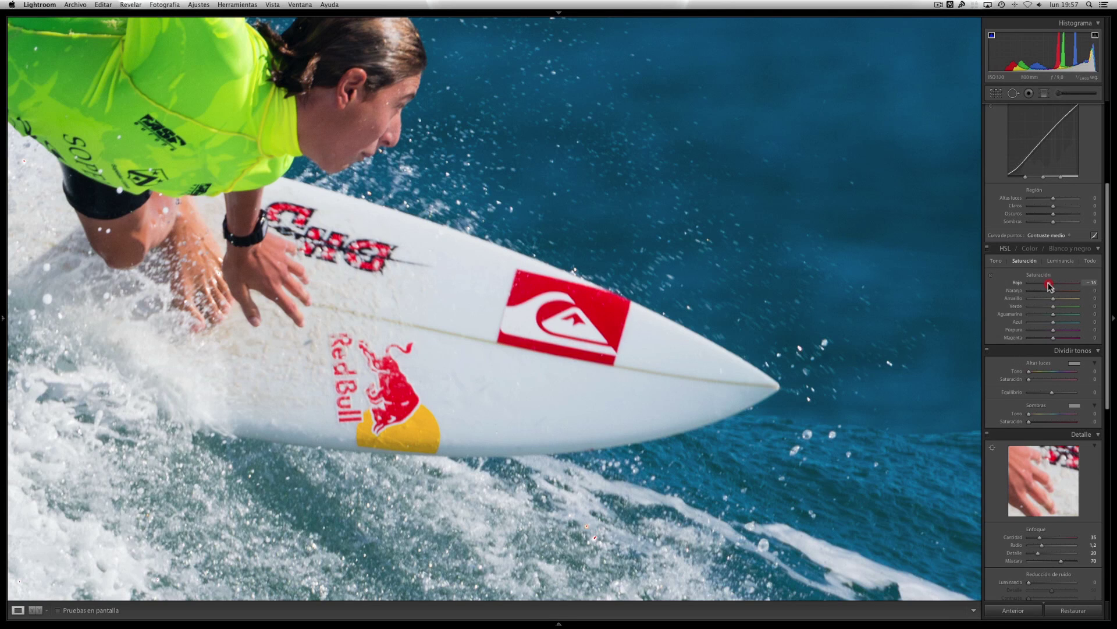
drag(1050, 285, 1049, 284)
Fit the whole photo and drag on the sea to lower blue saturation to about -6.
click(530, 247)
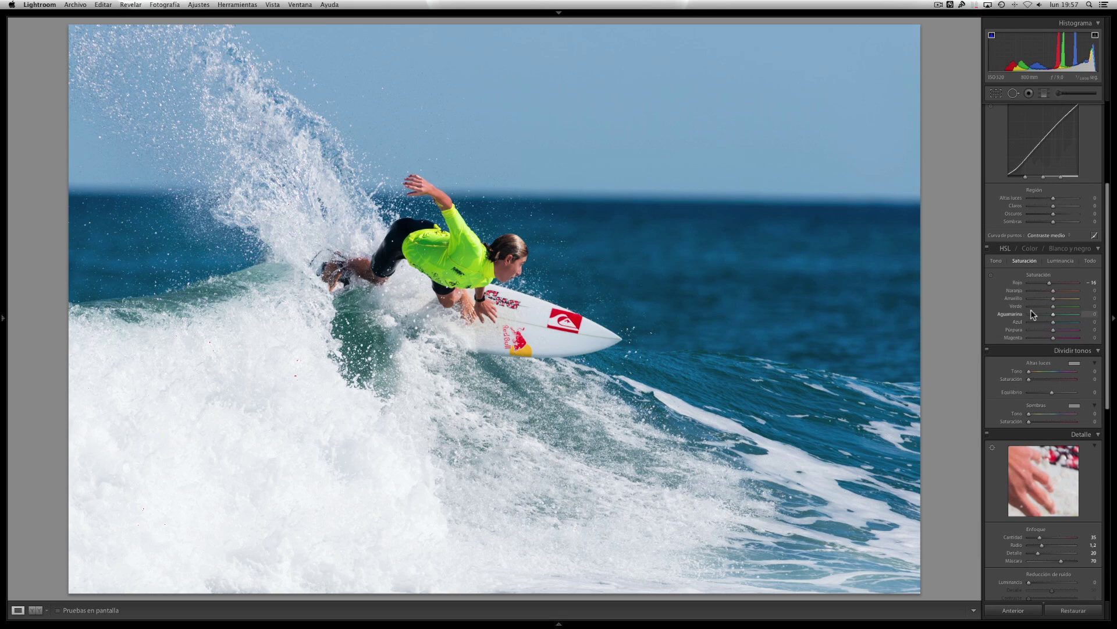
click(992, 276)
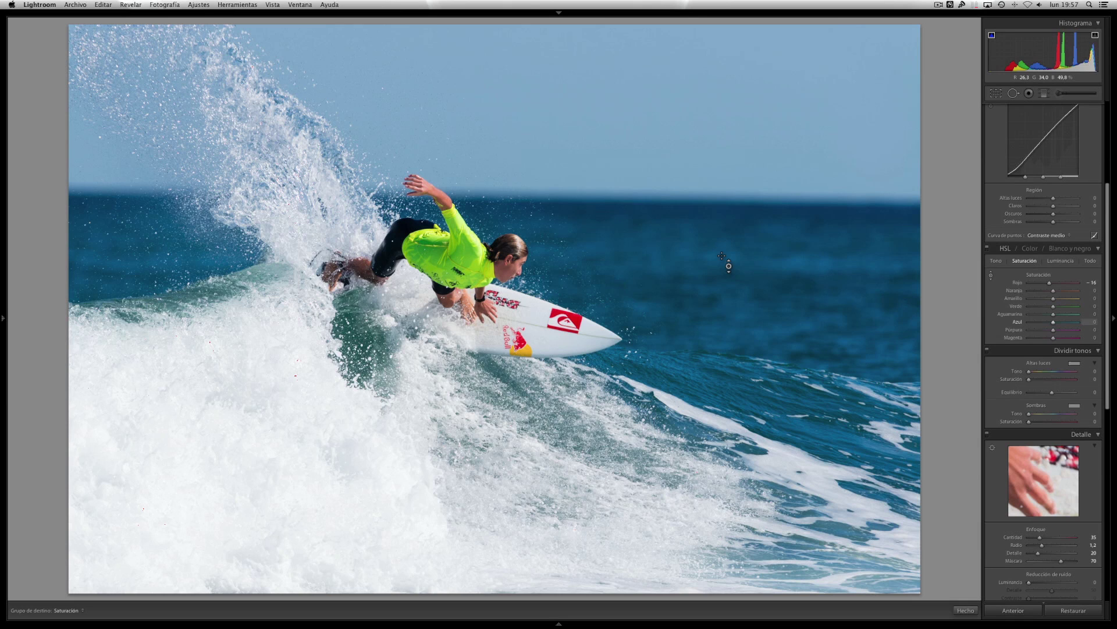
drag(721, 256, 722, 270)
drag(722, 254, 723, 256)
Set the Blue saturation slider to exactly -5.
click(990, 279)
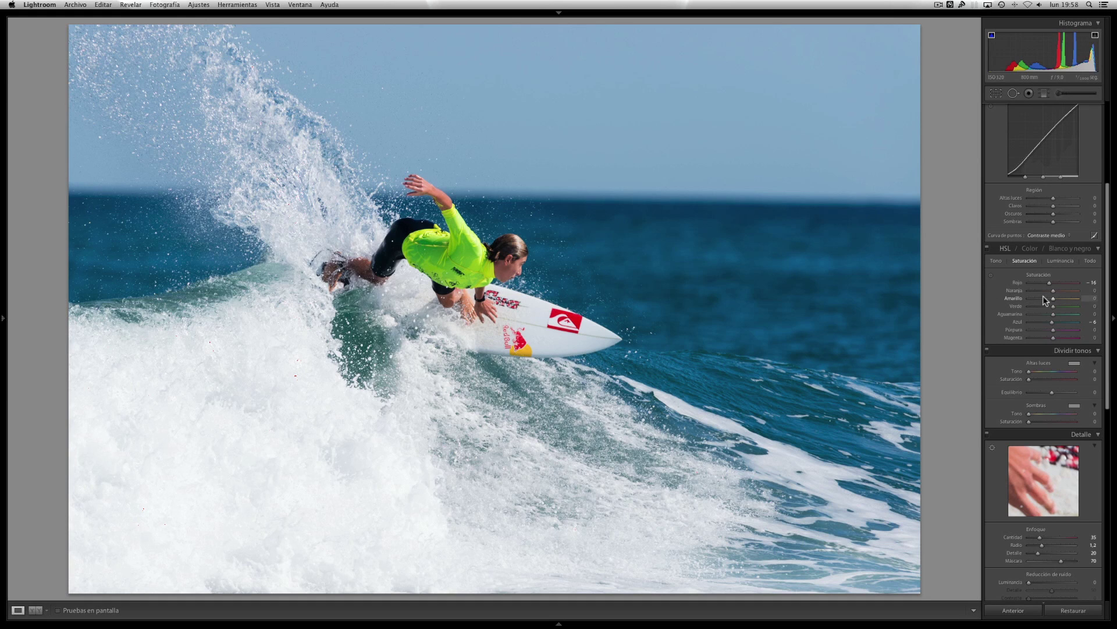
click(1053, 323)
click(1052, 323)
click(1052, 322)
Zoom to 1:1 on the surfer, set Sharpening Amount to 60, then fit the view.
drag(1107, 342, 1106, 381)
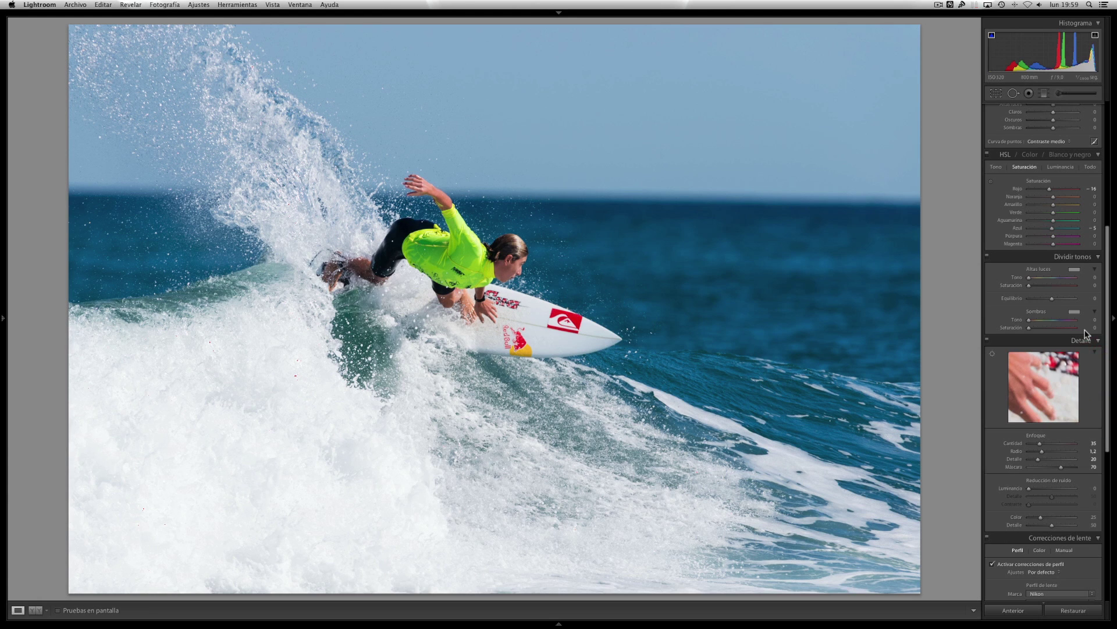
drag(1107, 349, 1108, 402)
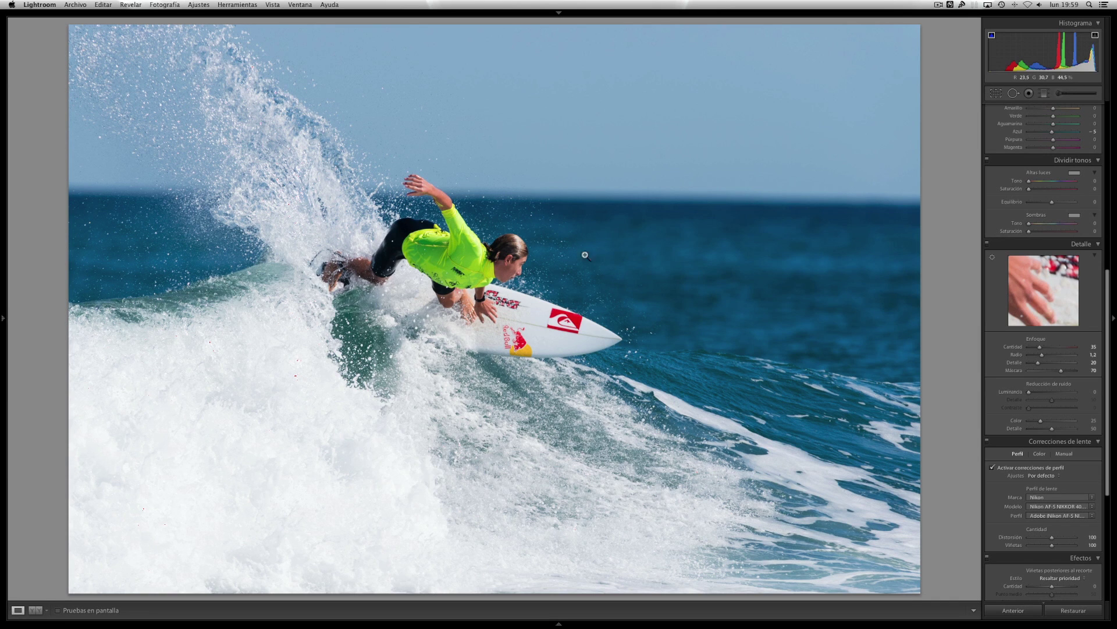
click(507, 269)
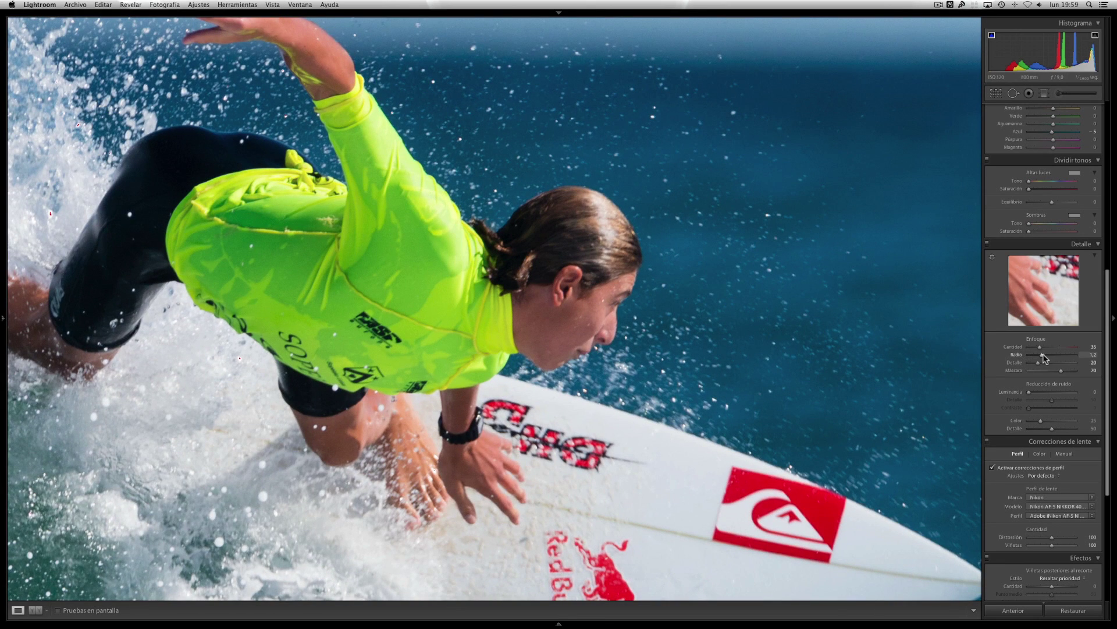
click(1092, 346)
text(60)
key(Return)
click(589, 297)
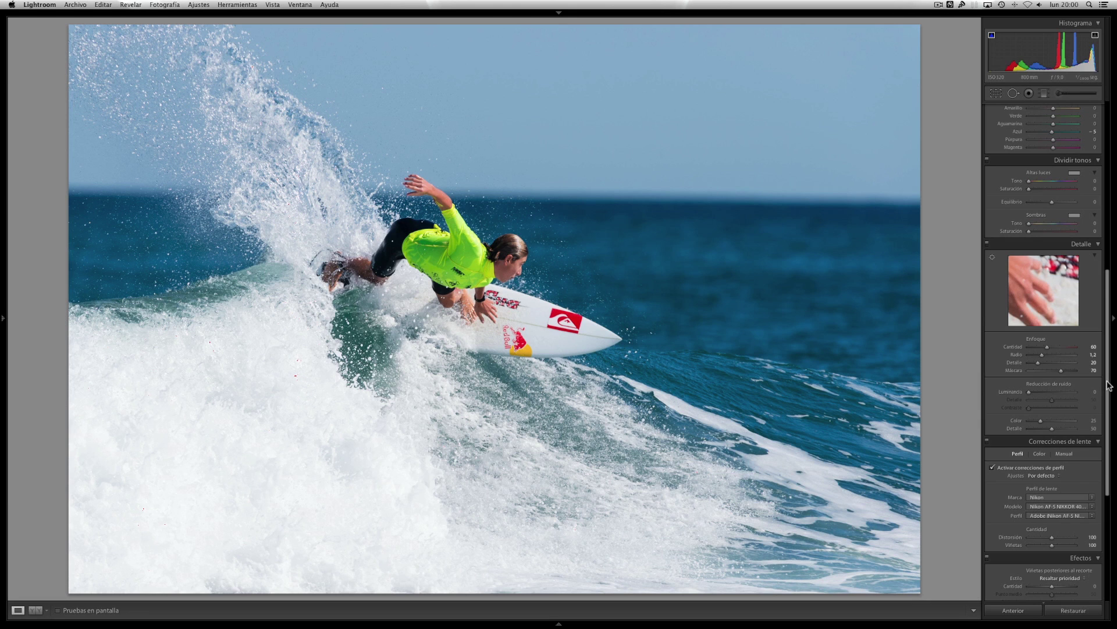
drag(1108, 384, 1108, 442)
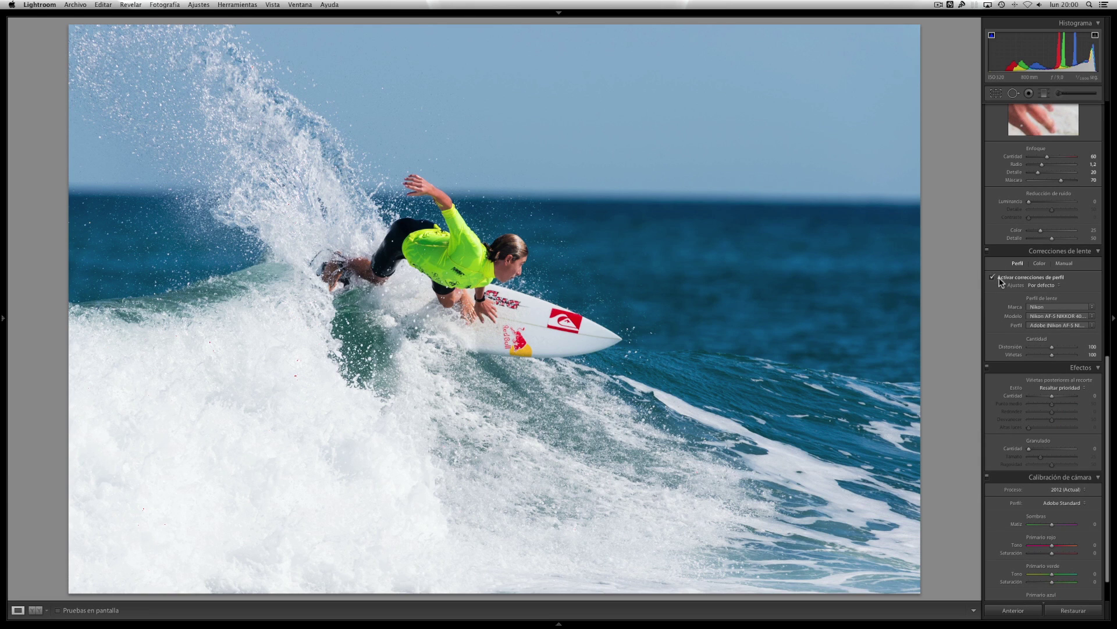
click(1037, 308)
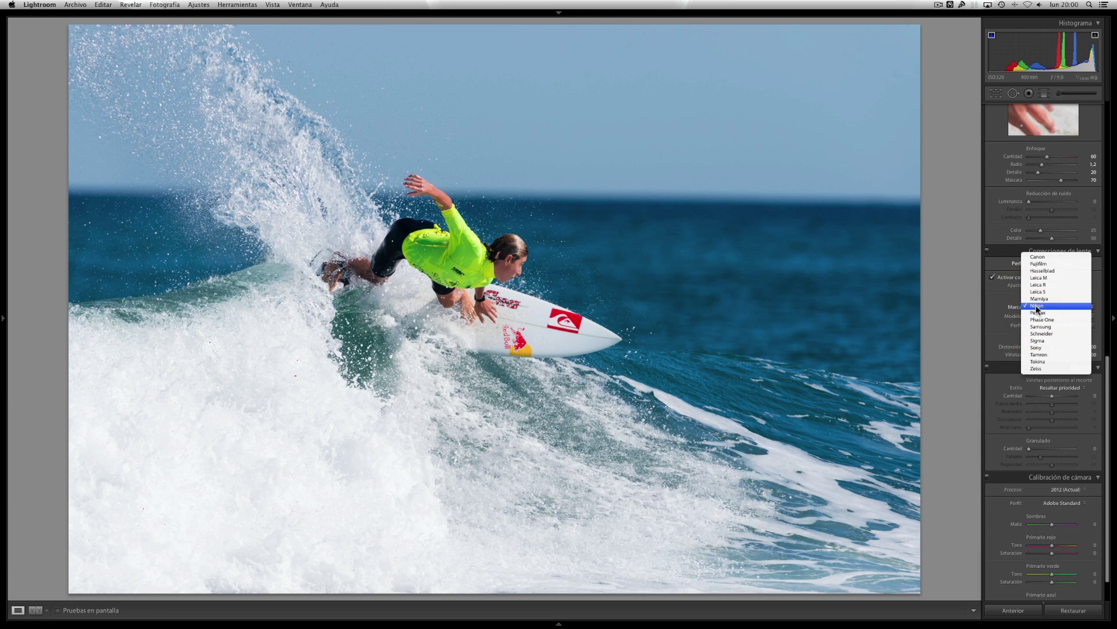
click(1036, 306)
click(1036, 318)
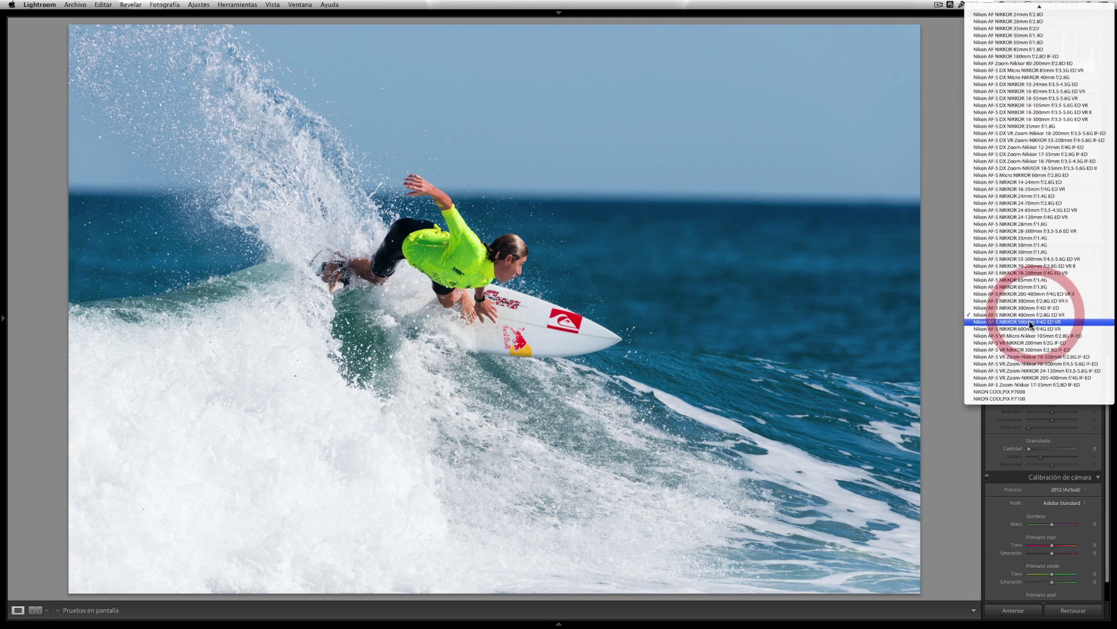
click(1028, 315)
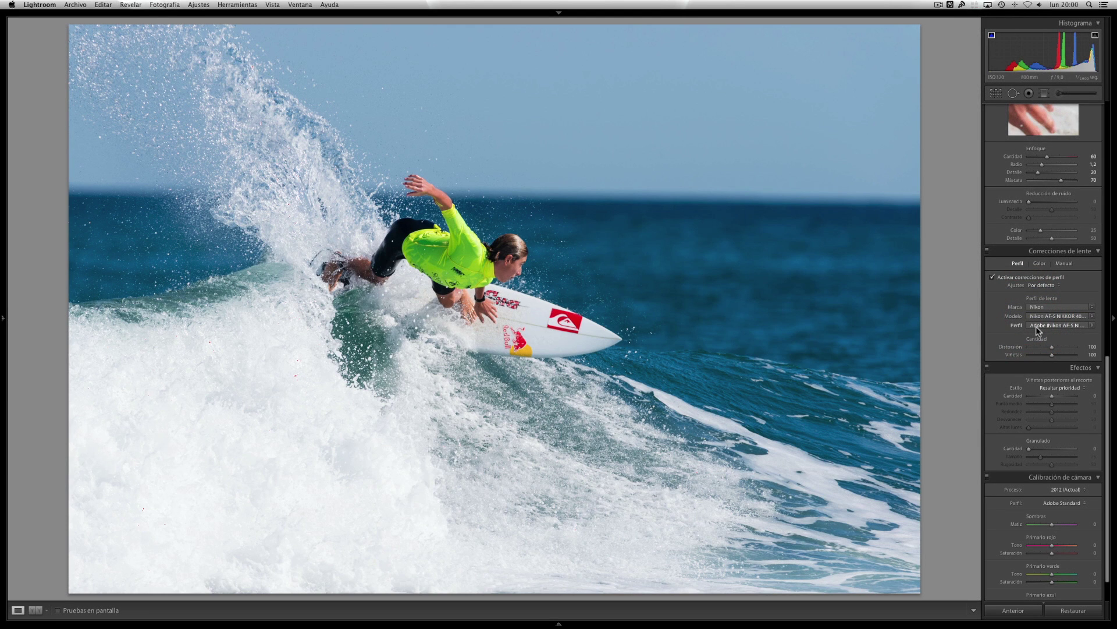
click(992, 278)
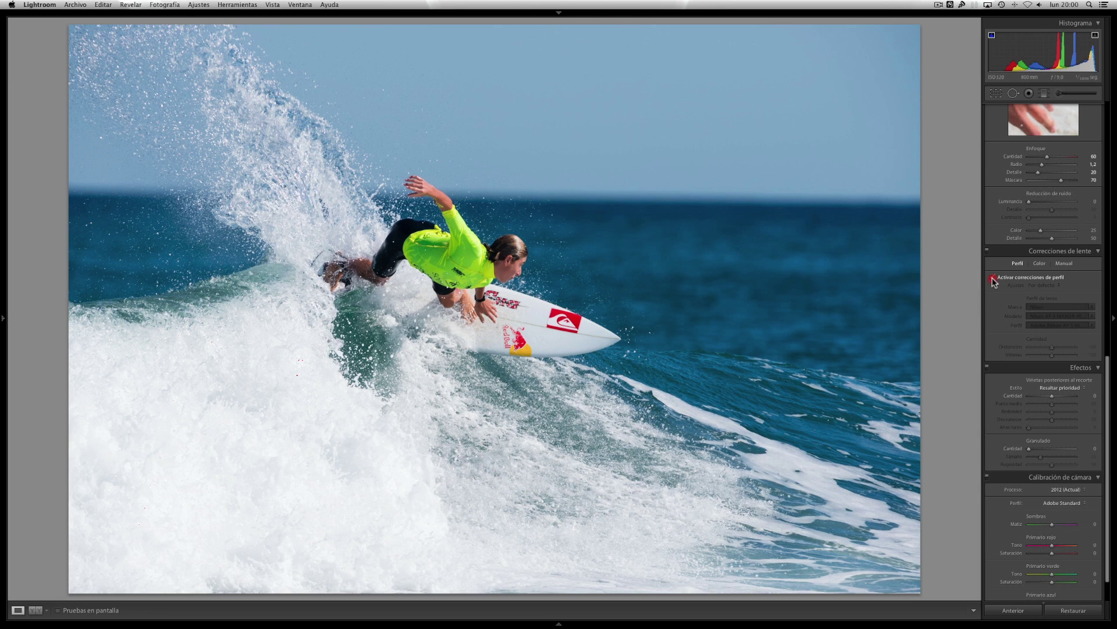
click(992, 278)
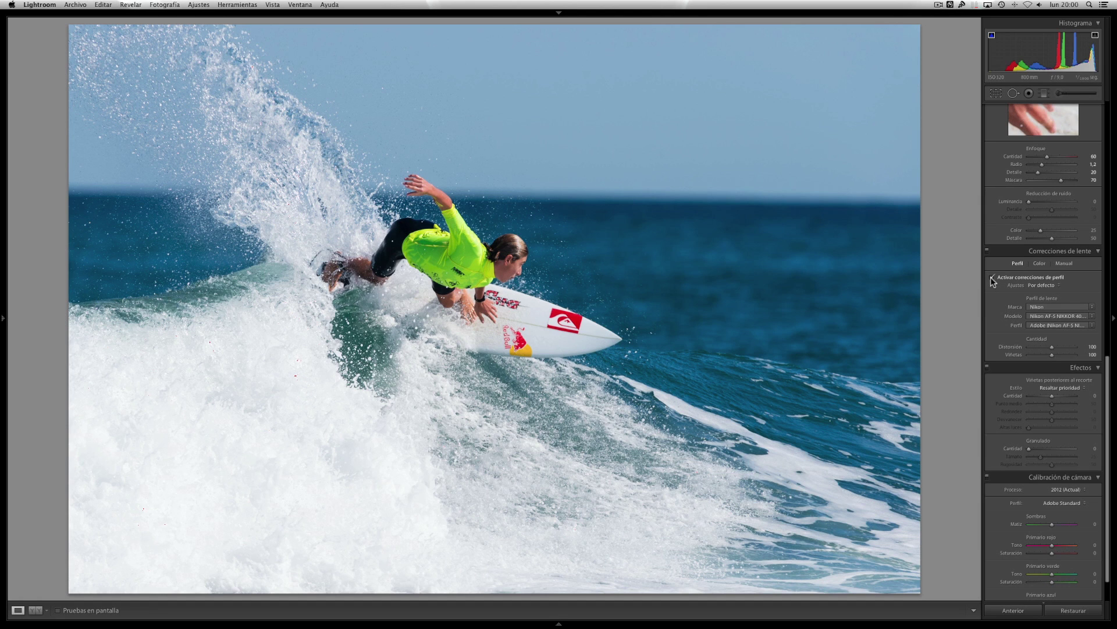
click(991, 278)
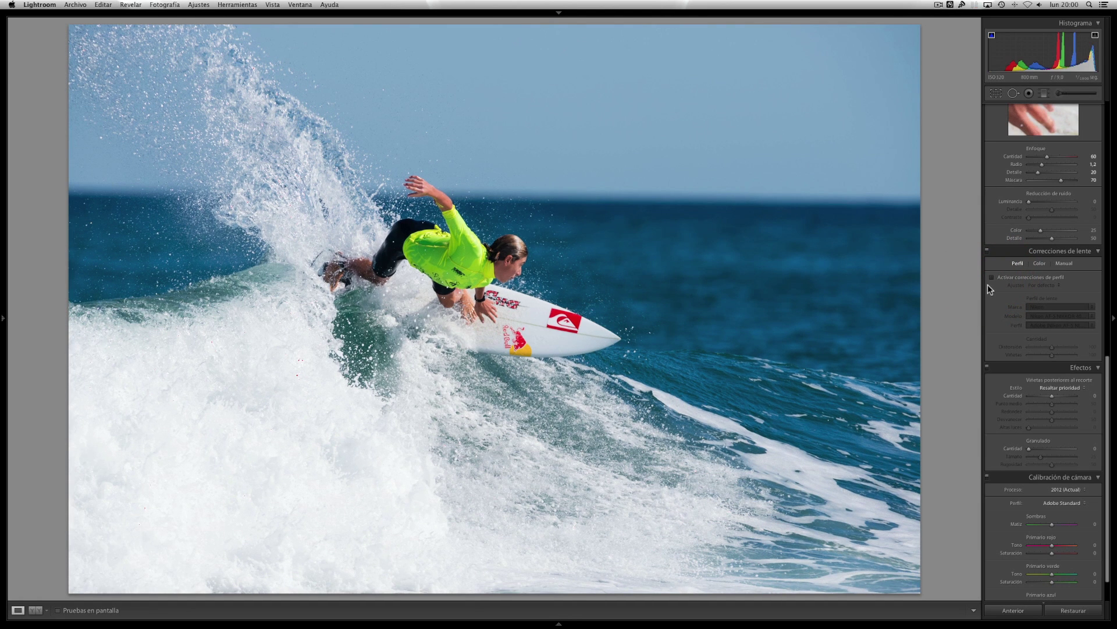
click(991, 278)
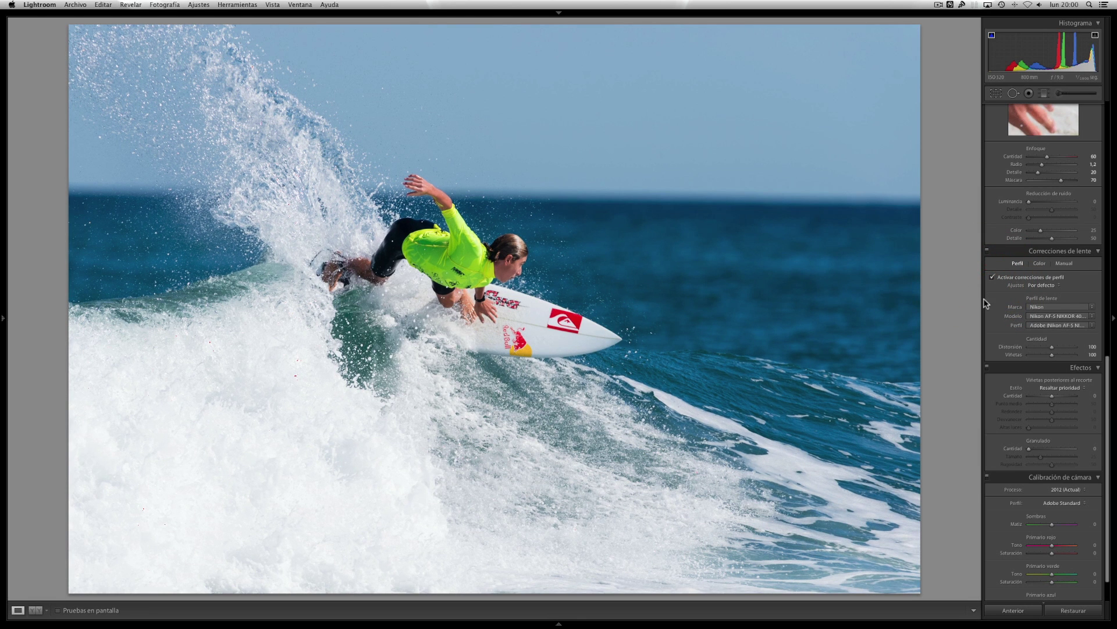
scroll(1033, 376, down, 3)
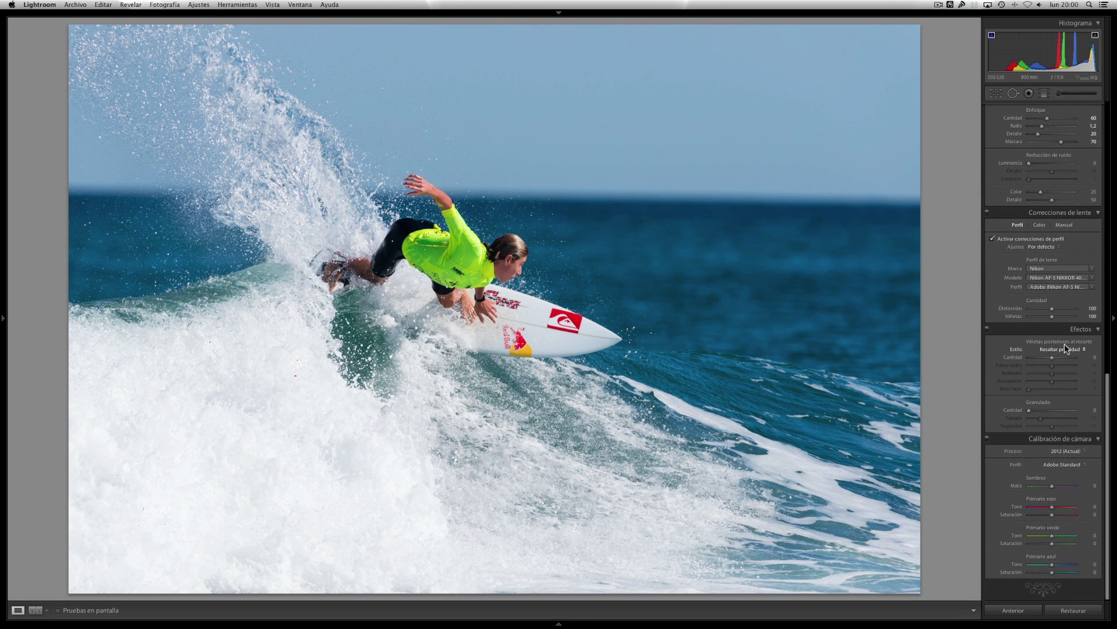
scroll(1047, 441, up, 3)
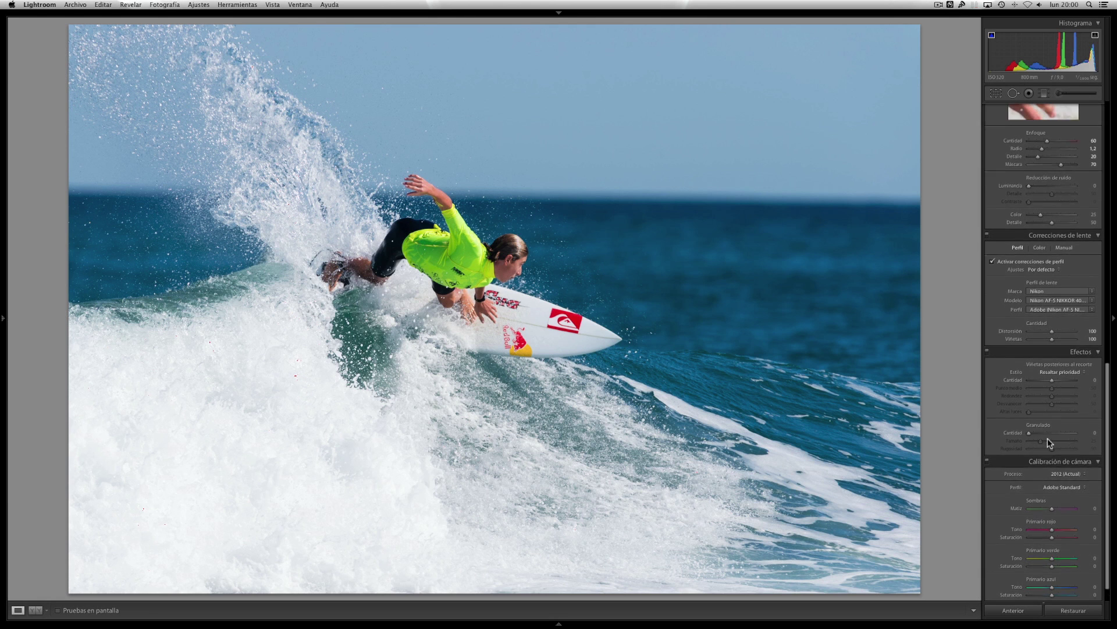
scroll(1047, 436, up, 2)
scroll(1045, 430, up, 5)
scroll(1043, 426, up, 7)
scroll(1046, 423, up, 6)
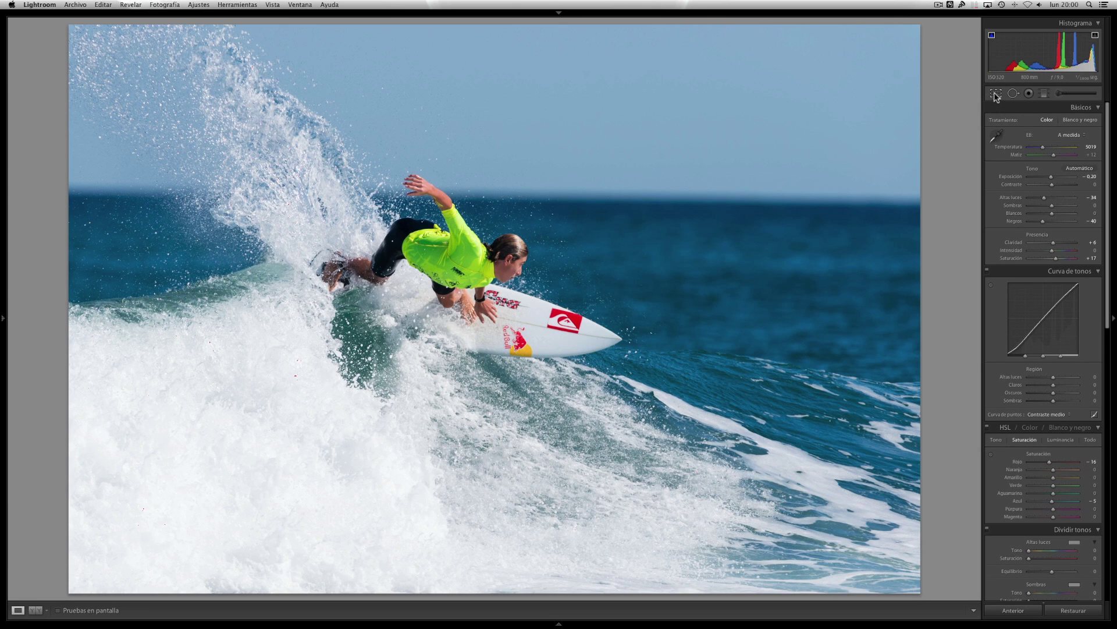
Straighten the photo by about 0.40° and tighten the crop from the right around the surfer.
click(995, 95)
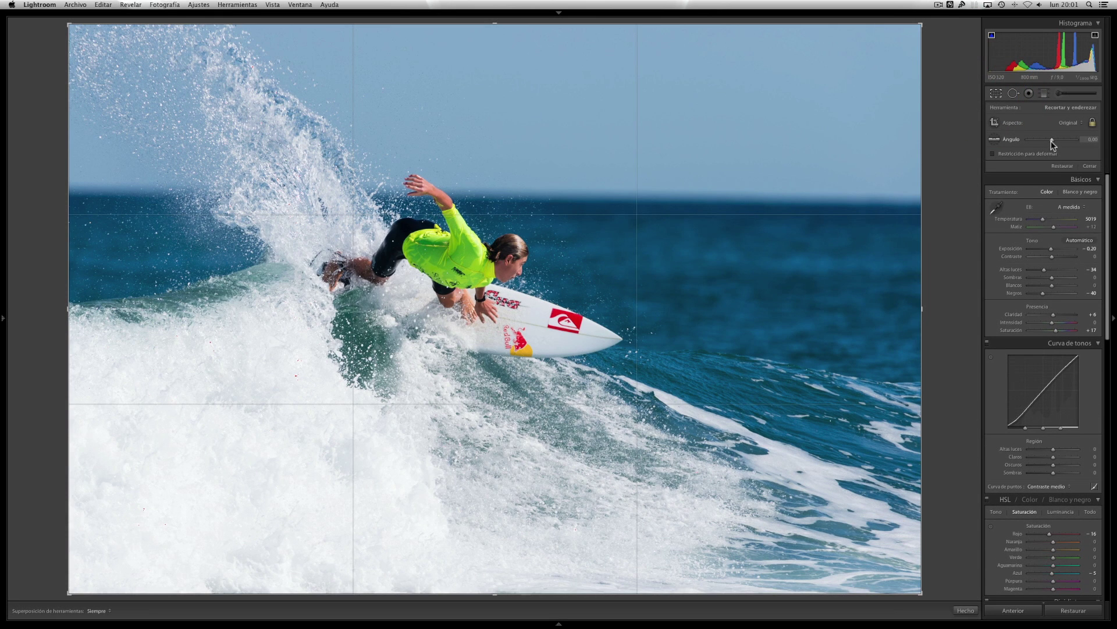
drag(1053, 144, 1051, 140)
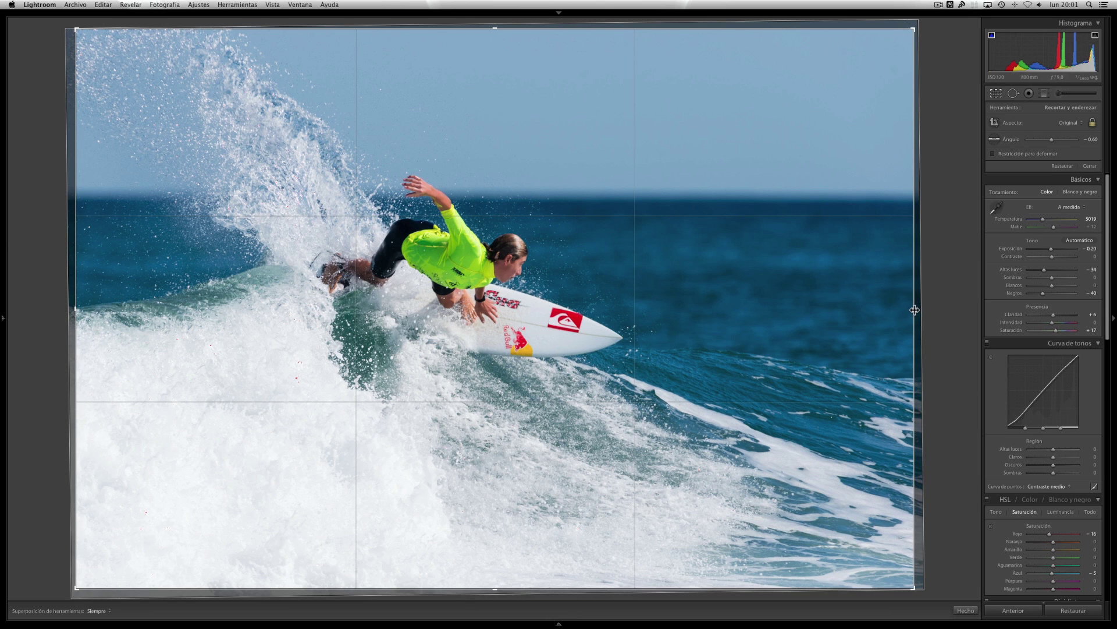
drag(921, 320, 844, 305)
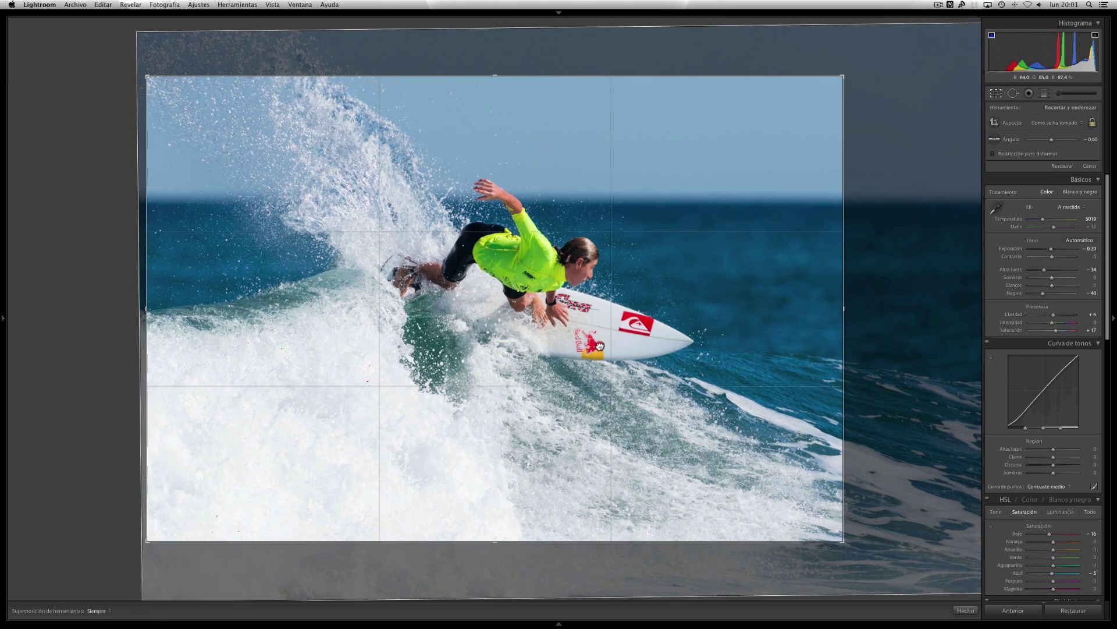
drag(602, 339, 618, 382)
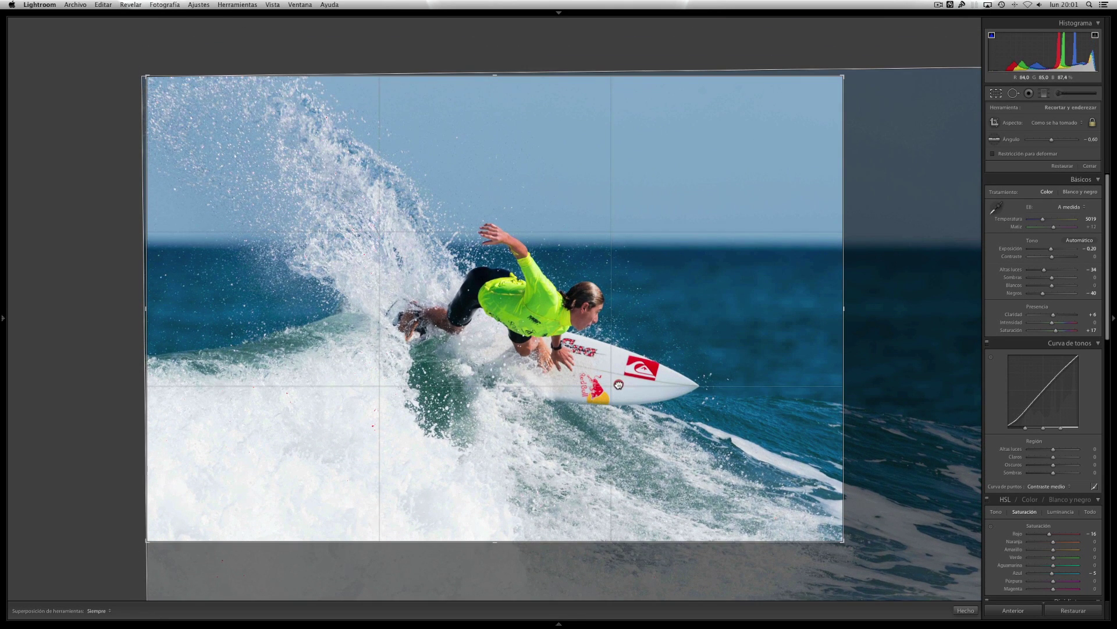
click(621, 383)
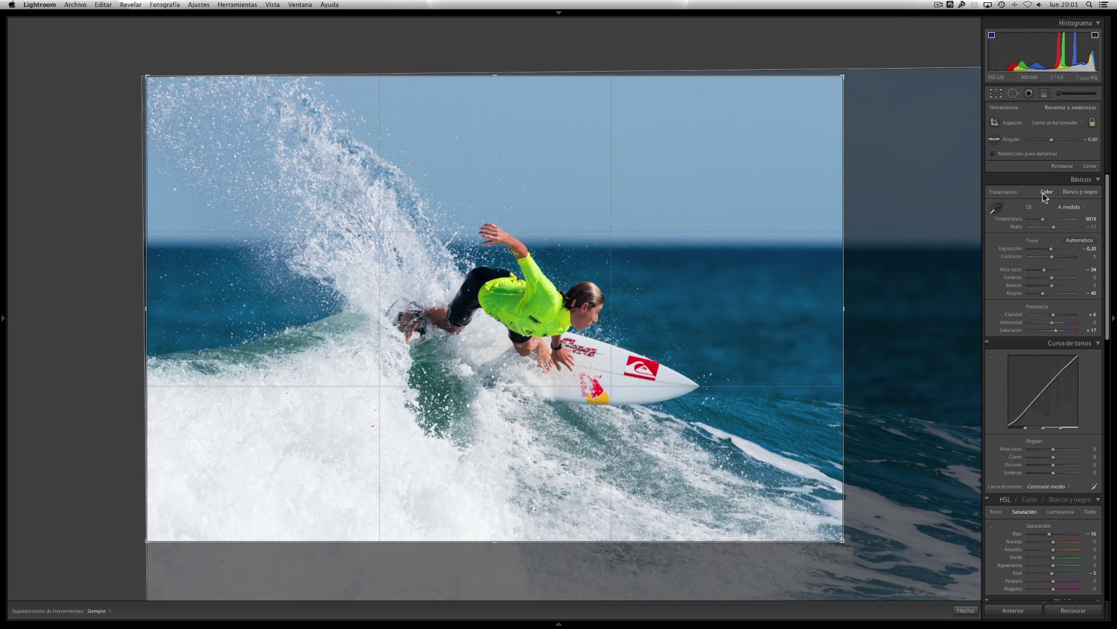
Try widening the crop with the aspect lock off, then undo and relock proportions.
click(1093, 124)
click(1093, 124)
drag(843, 307, 864, 300)
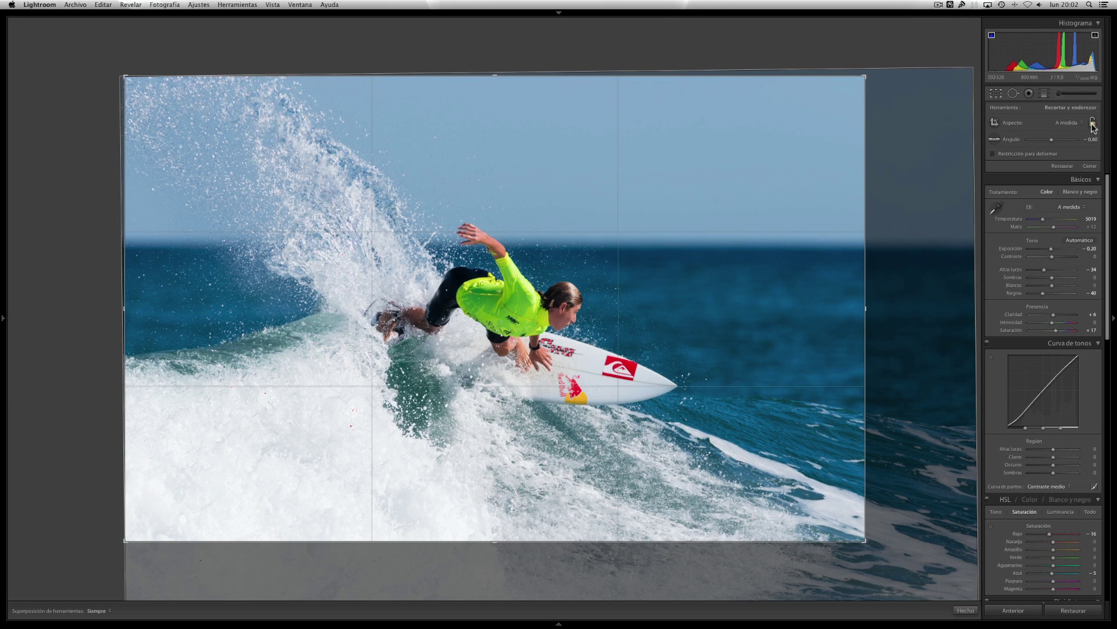
key(ctrl+z)
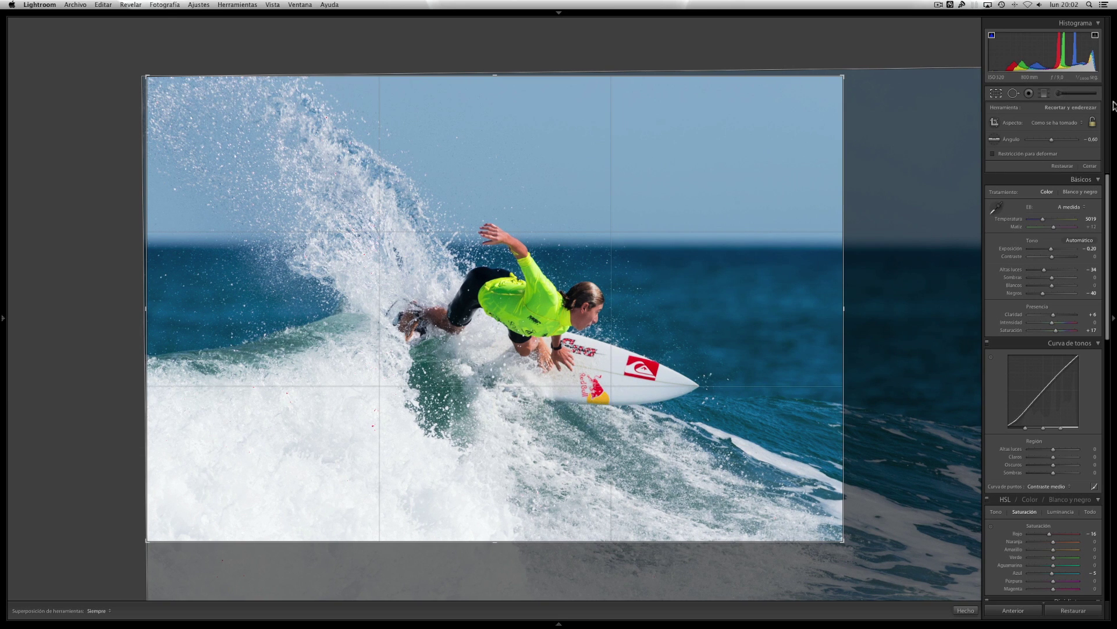
click(1092, 122)
Crop to a 5 x 7 ratio framing the surfer and apply the crop.
click(1056, 122)
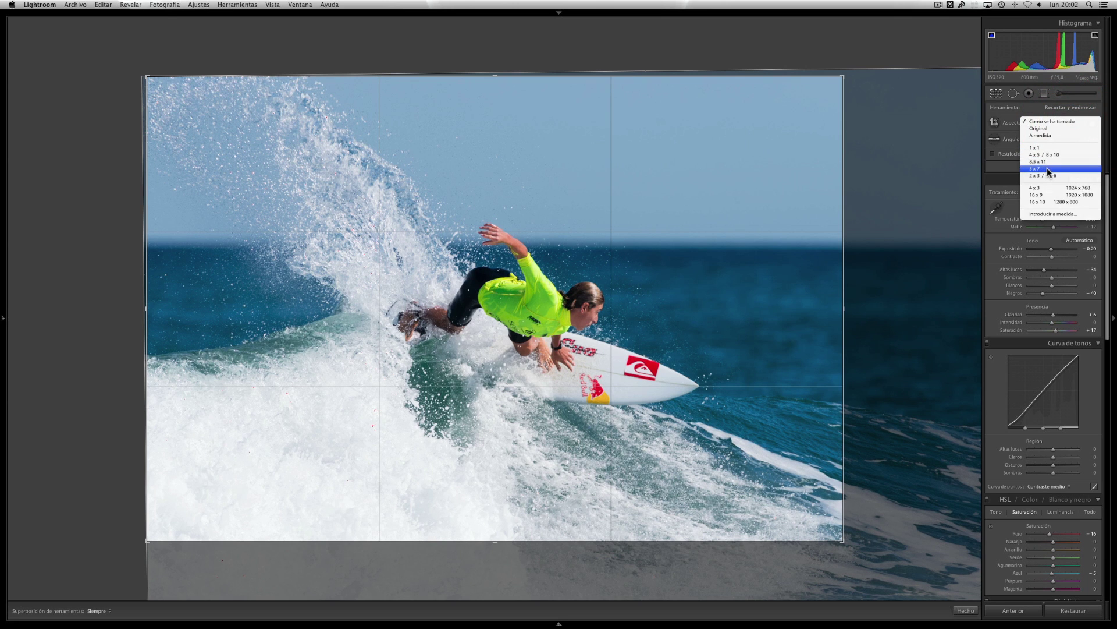
click(1046, 168)
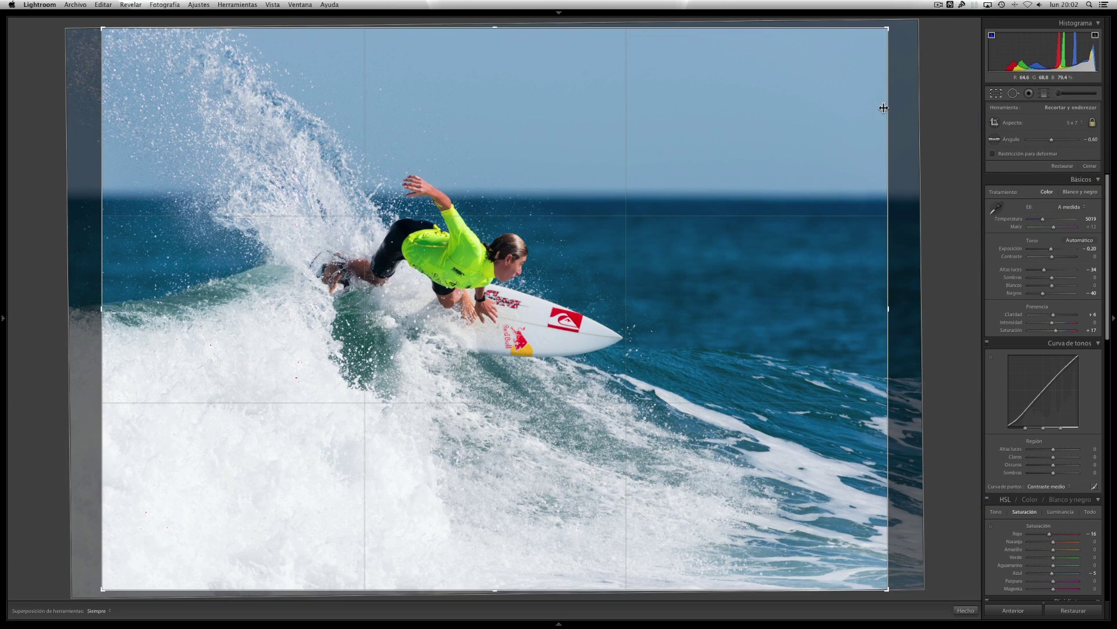
drag(637, 192, 717, 188)
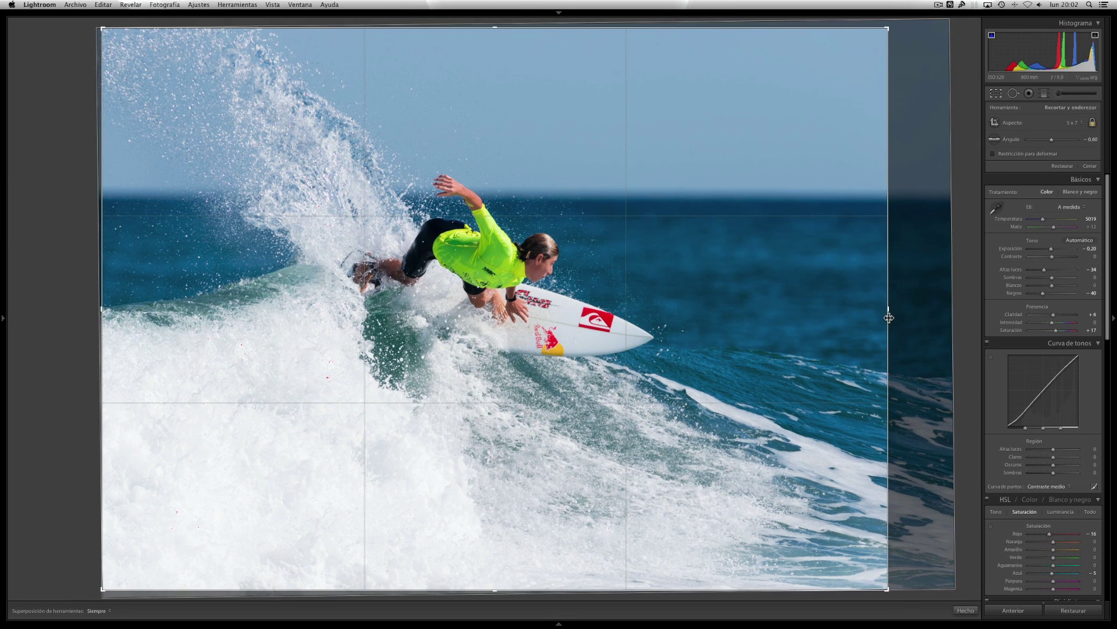
drag(888, 317, 856, 298)
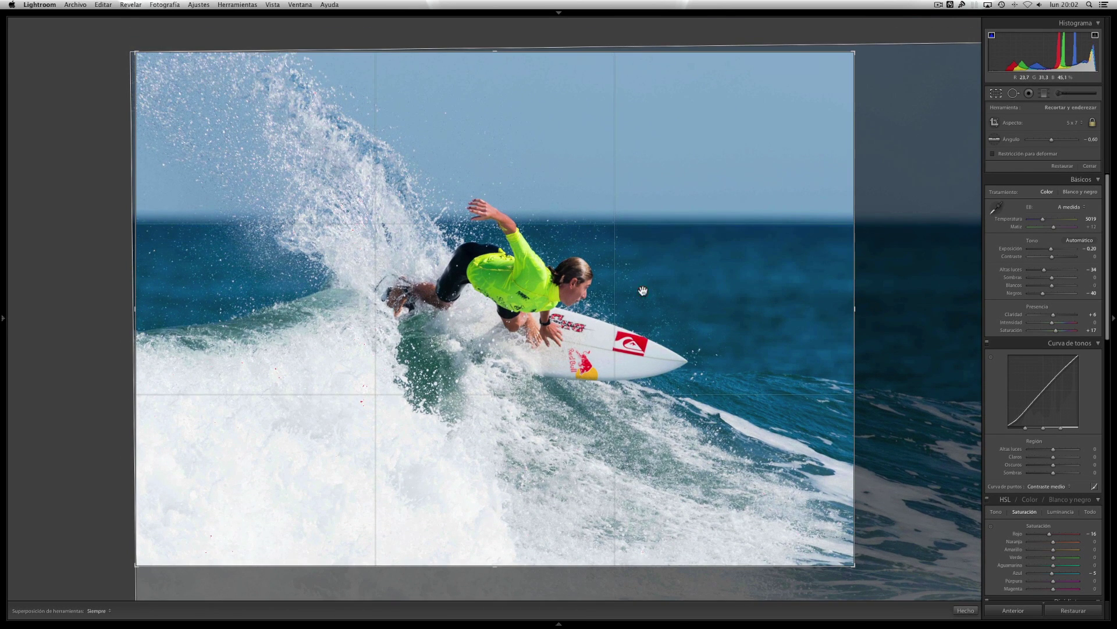
click(654, 284)
key(Return)
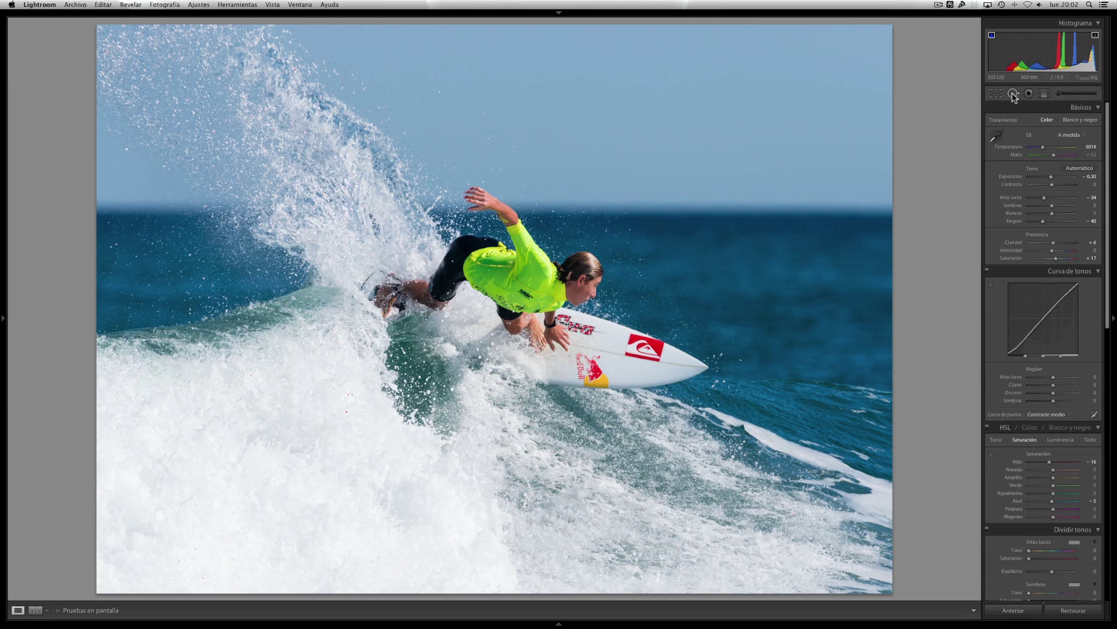
Zoom to 1:1 and pan across the sky and spray to look for dust spots.
click(742, 88)
drag(739, 87, 704, 227)
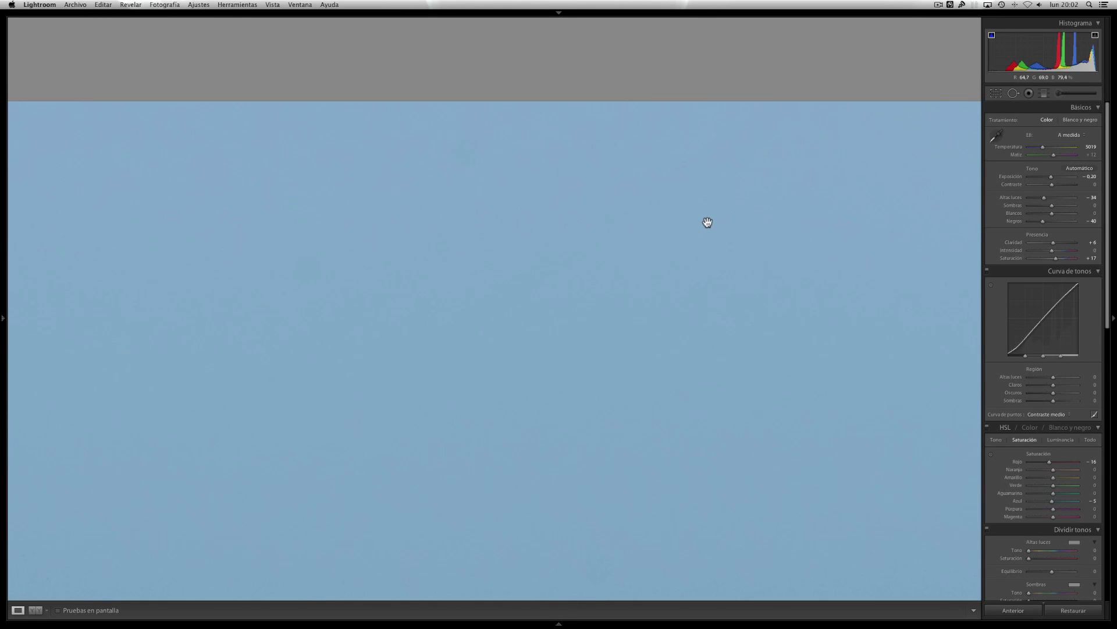
scroll(708, 222, down, 3)
scroll(708, 223, down, 3)
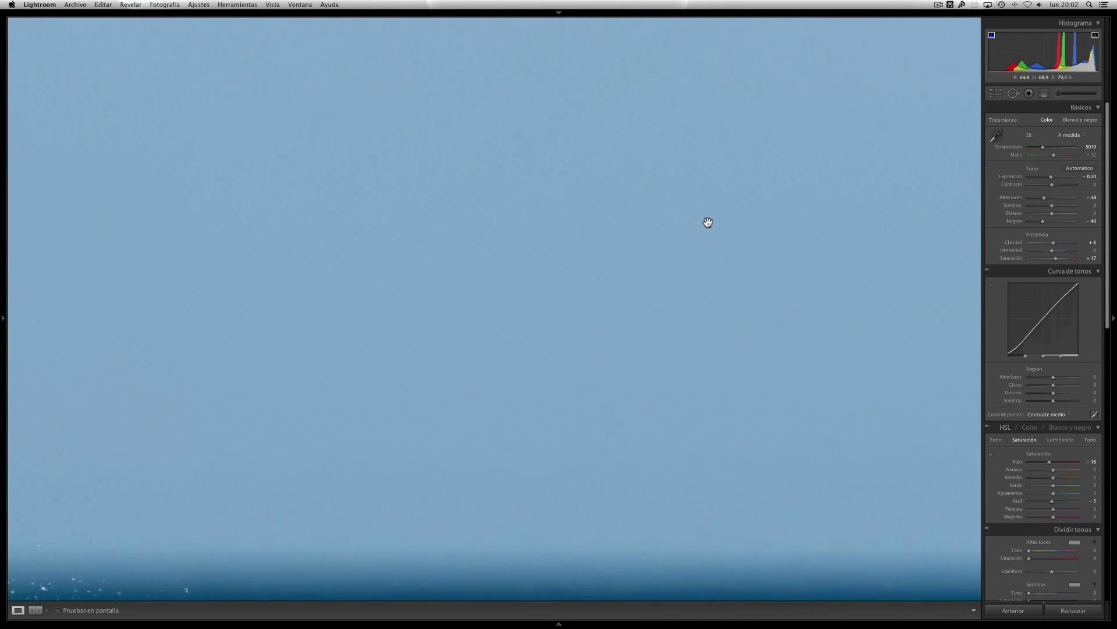
scroll(708, 222, down, 3)
scroll(707, 222, down, 2)
scroll(708, 222, left, 2)
scroll(707, 222, left, 5)
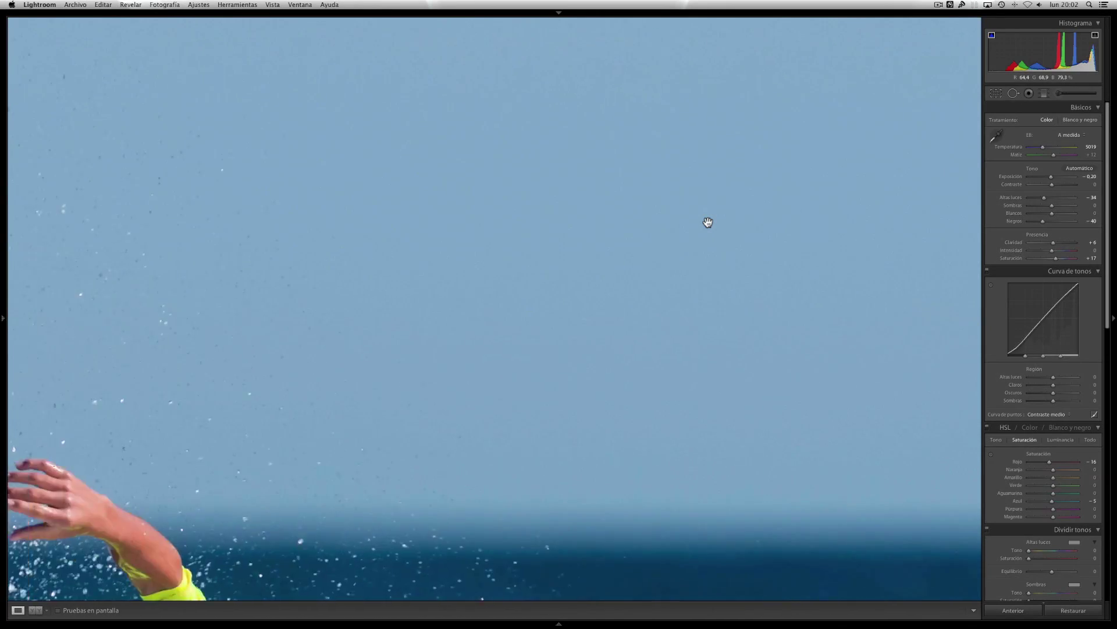
scroll(708, 223, left, 5)
scroll(708, 222, left, 5)
scroll(708, 223, left, 4)
scroll(708, 222, left, 2)
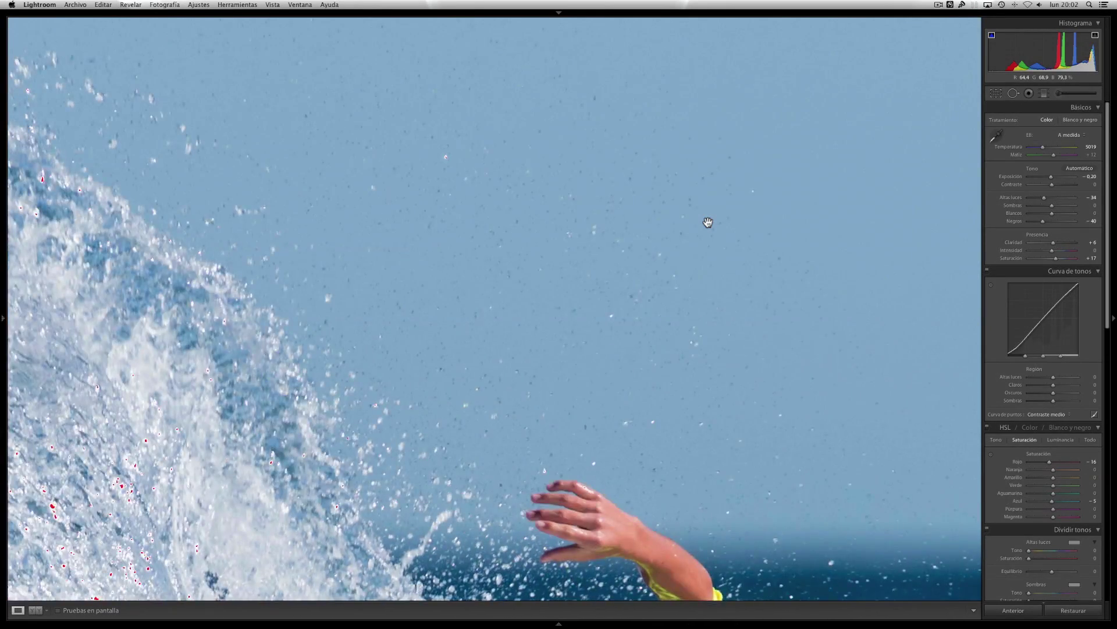
scroll(708, 222, left, 5)
scroll(707, 223, left, 5)
scroll(707, 223, left, 2)
scroll(707, 223, up, 3)
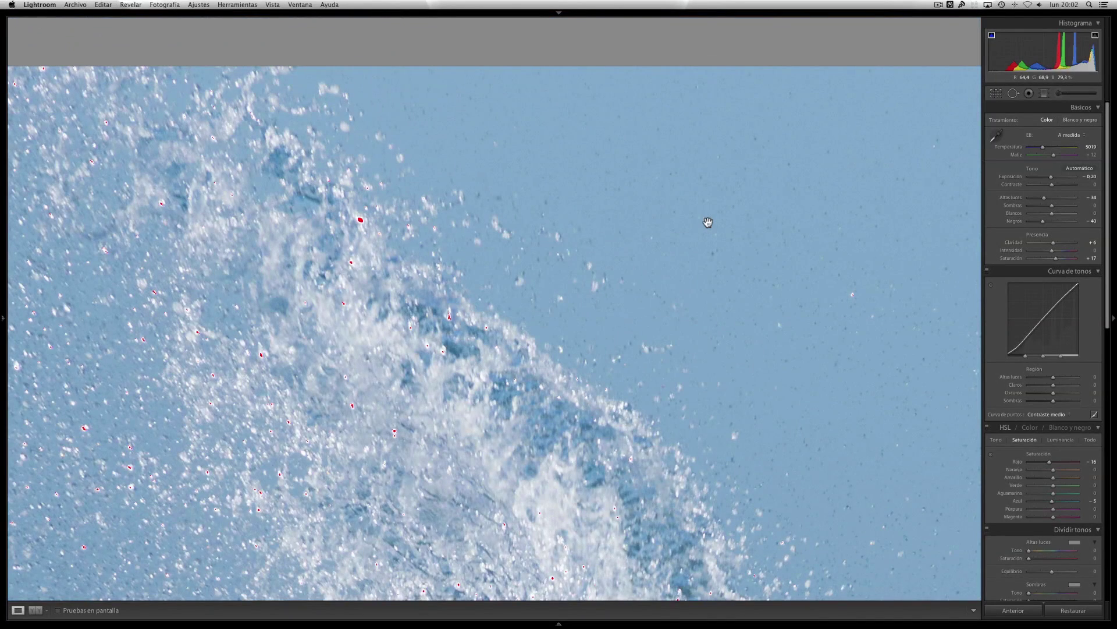
scroll(708, 222, right, 5)
scroll(708, 222, right, 5)
scroll(707, 222, right, 5)
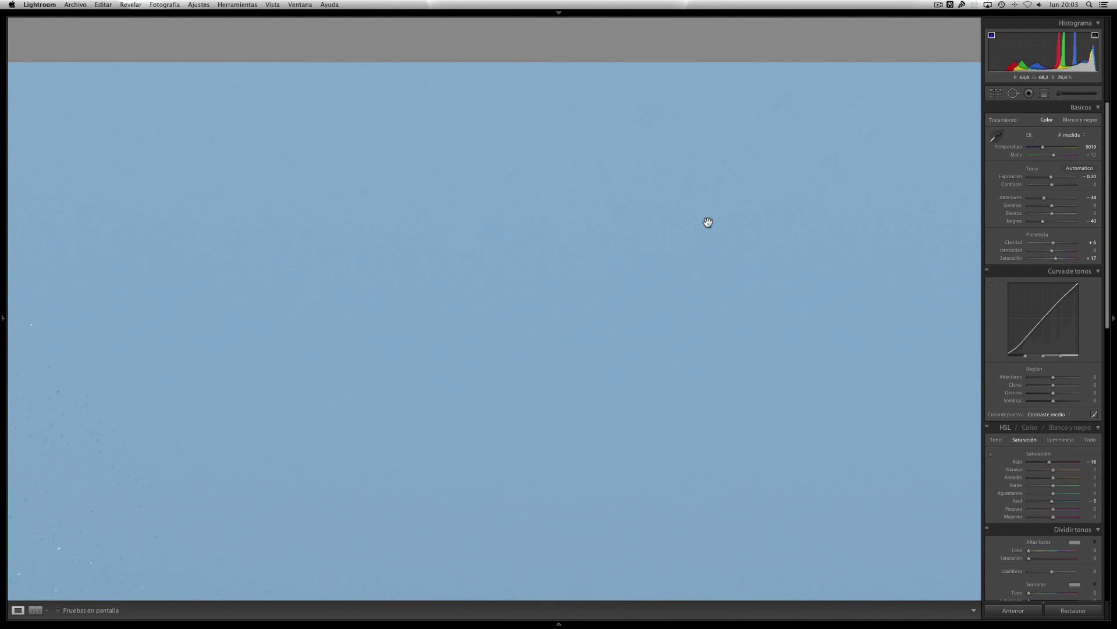
scroll(707, 223, right, 5)
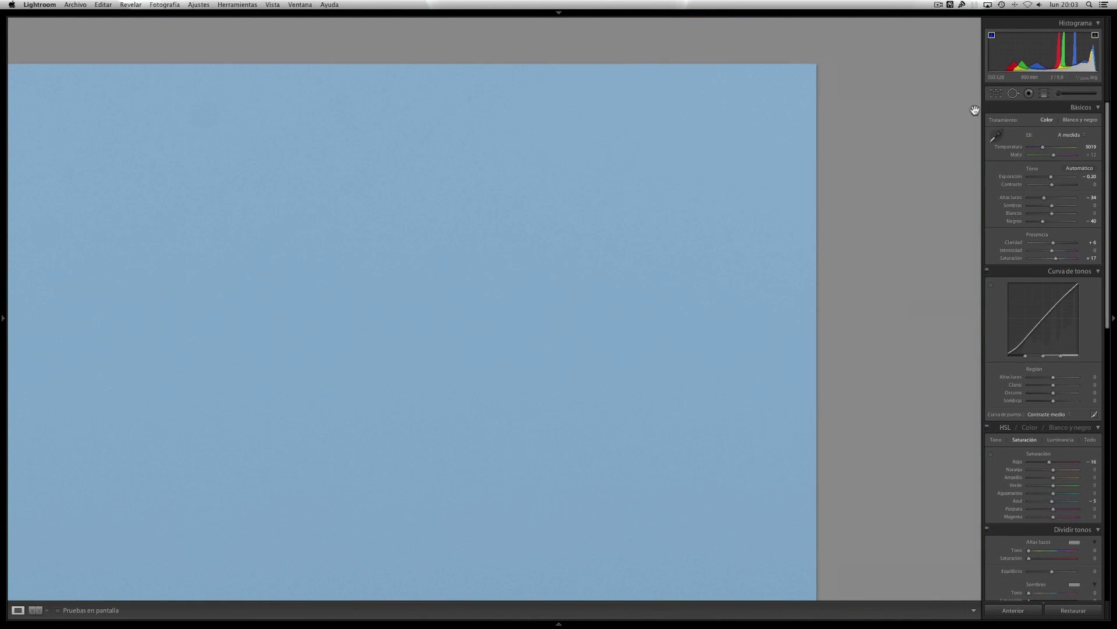
click(1012, 94)
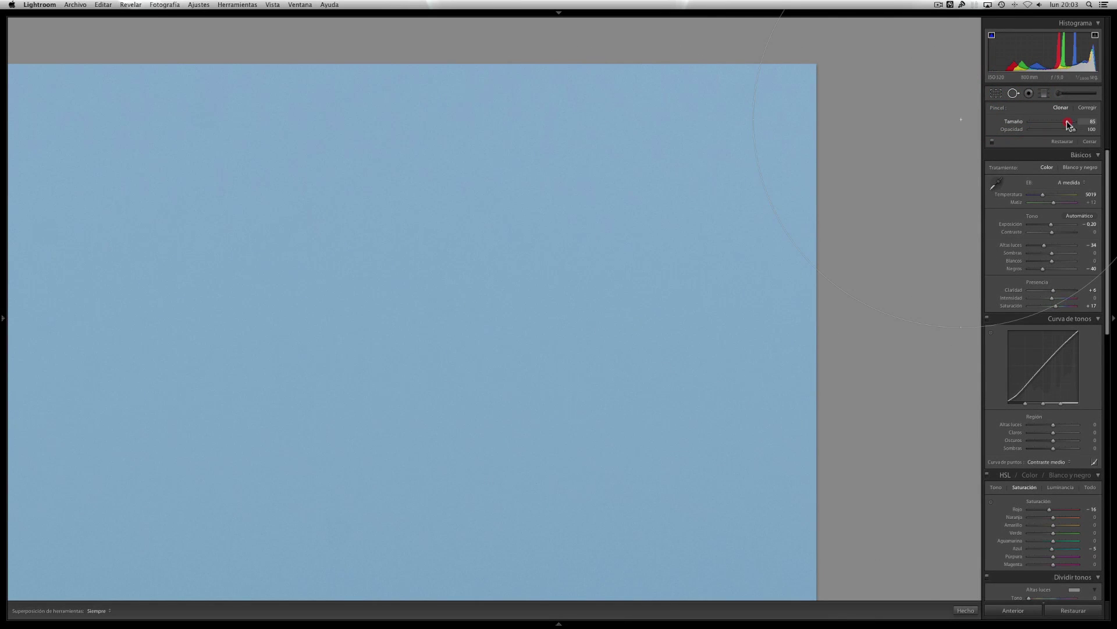
drag(1069, 124, 1064, 125)
click(593, 222)
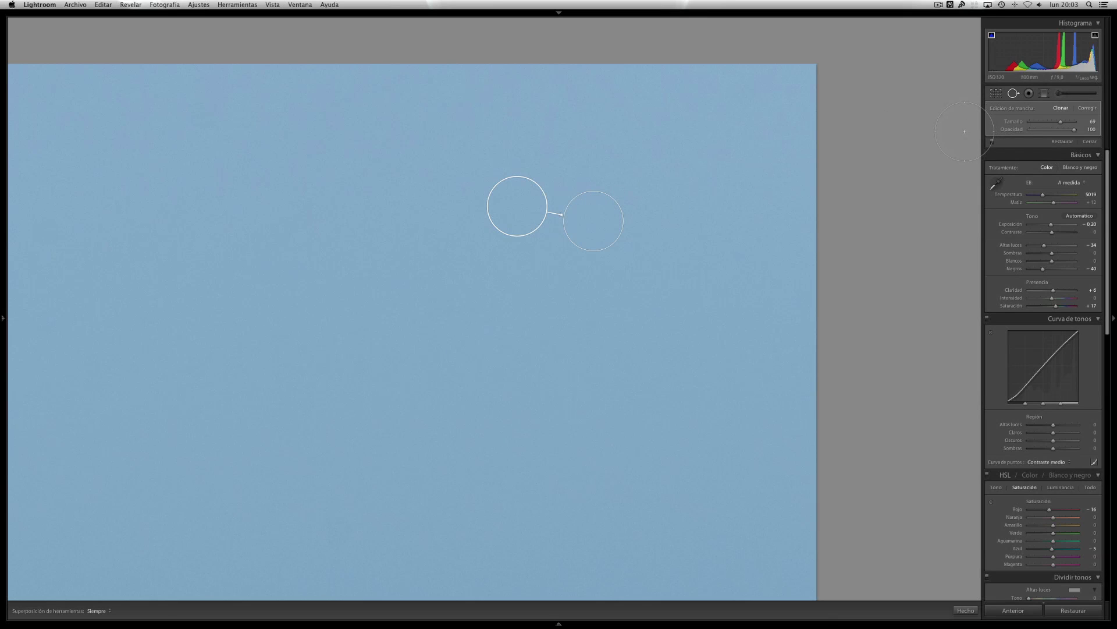
key(super+z)
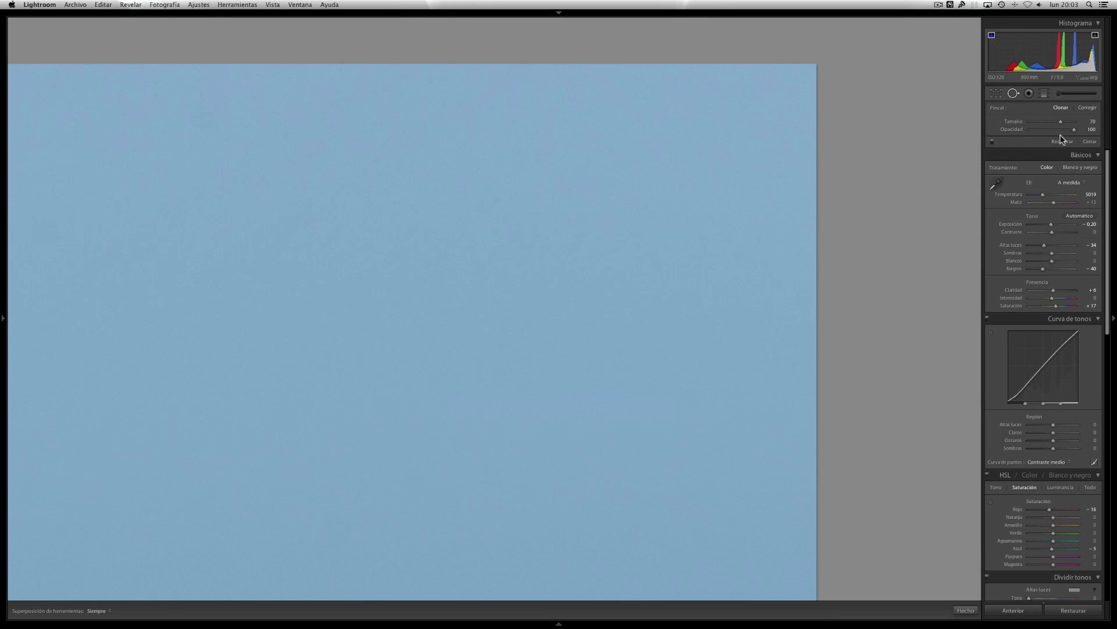
click(1090, 142)
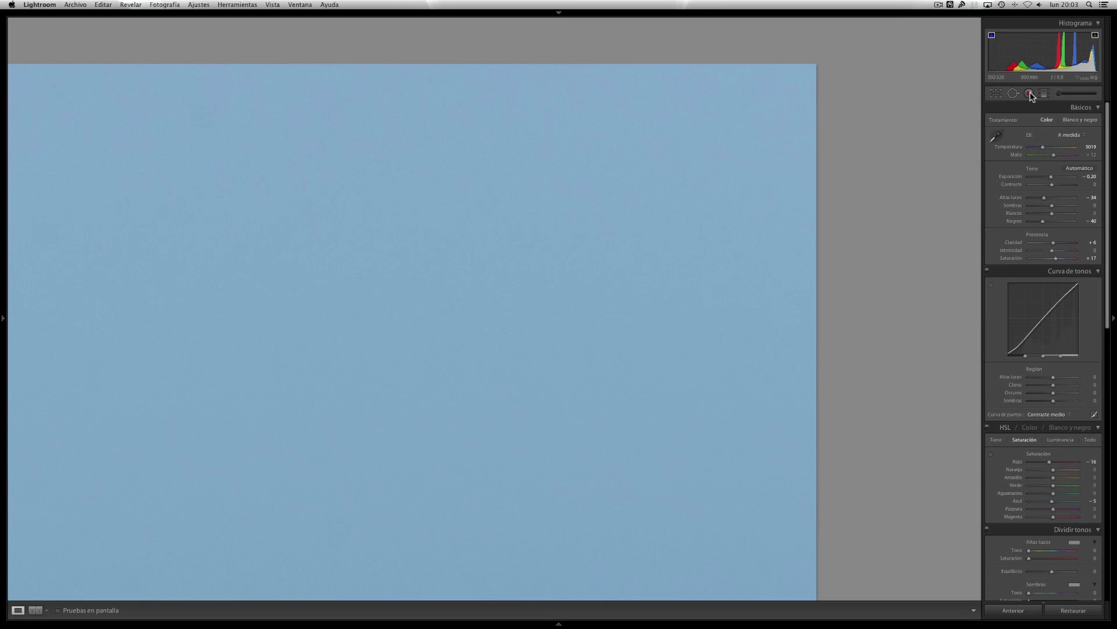
Fit the whole photo in the window and open the Adjustment Brush.
click(648, 205)
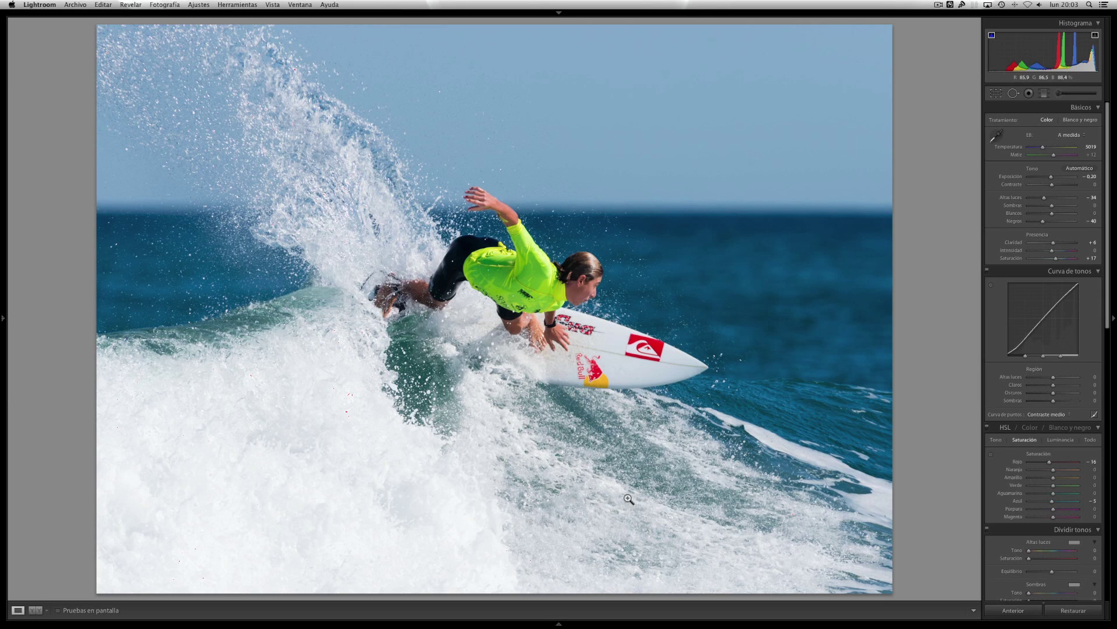
click(1059, 94)
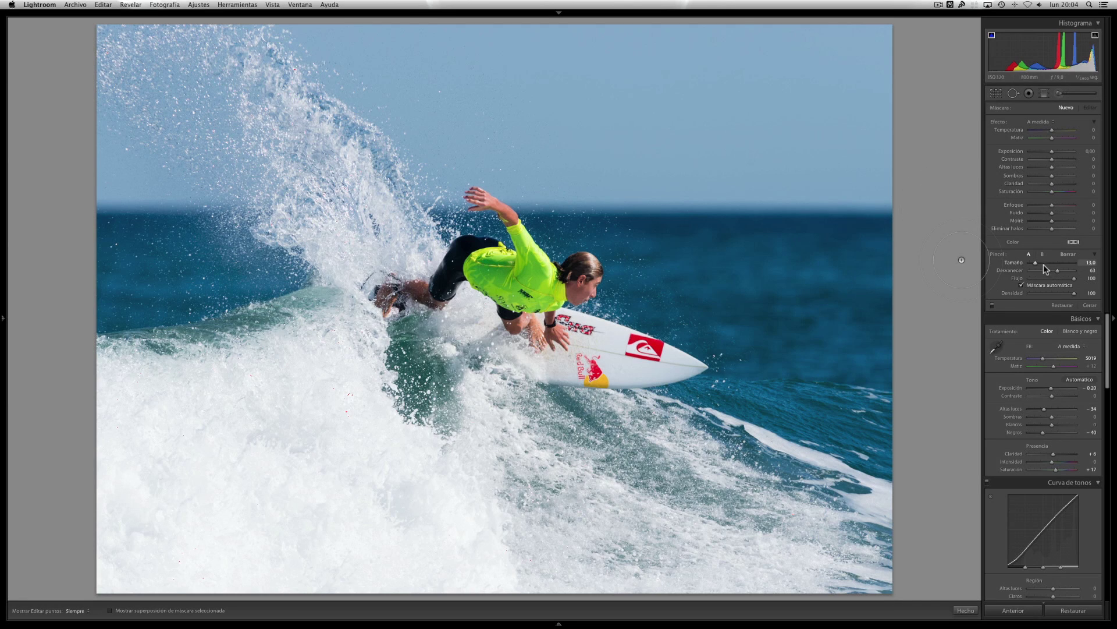
Set brush size to about 20.7 and paint over the lower-left foam, checking the mask overlay.
drag(1036, 263, 1036, 263)
key(h)
drag(122, 399, 150, 376)
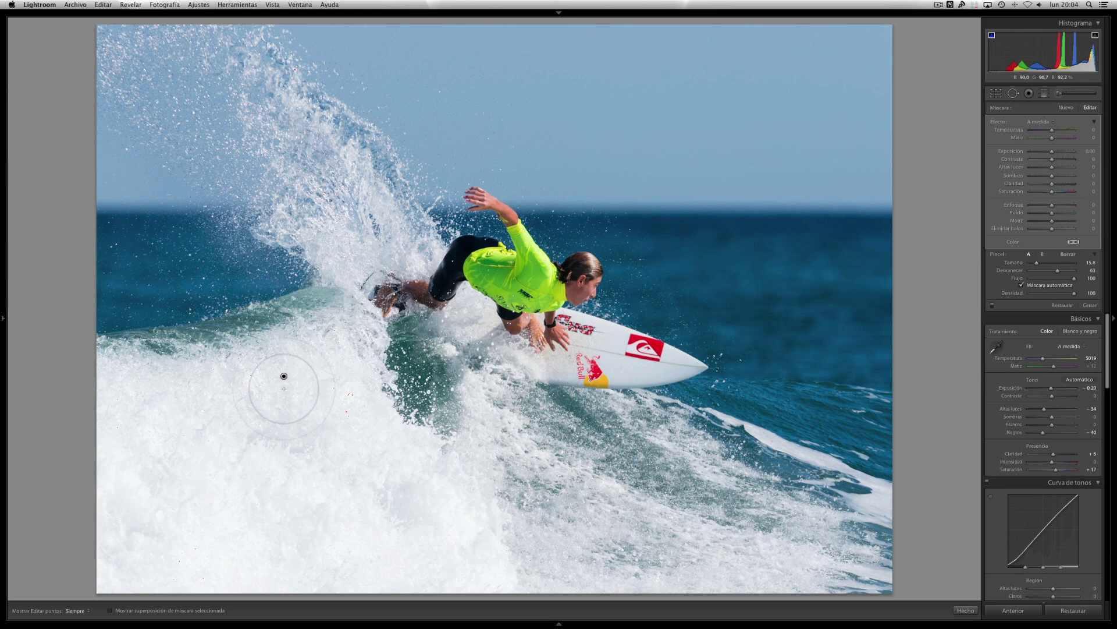
key(o)
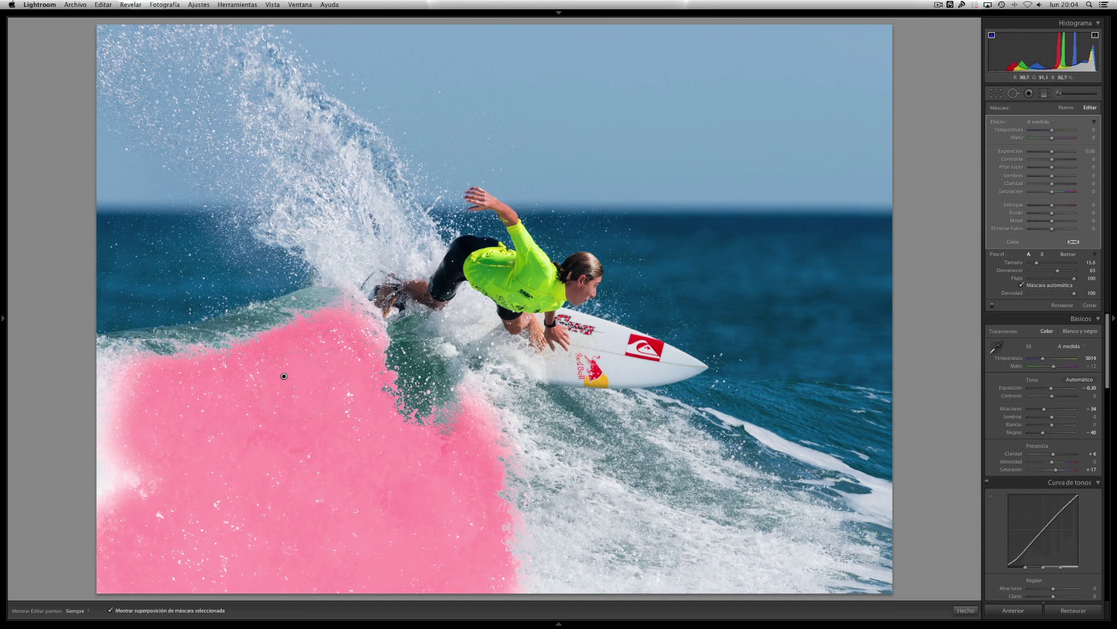
key(h)
mouse_move(117, 434)
mouse_down()
mouse_move(114, 476)
mouse_move(152, 503)
mouse_up()
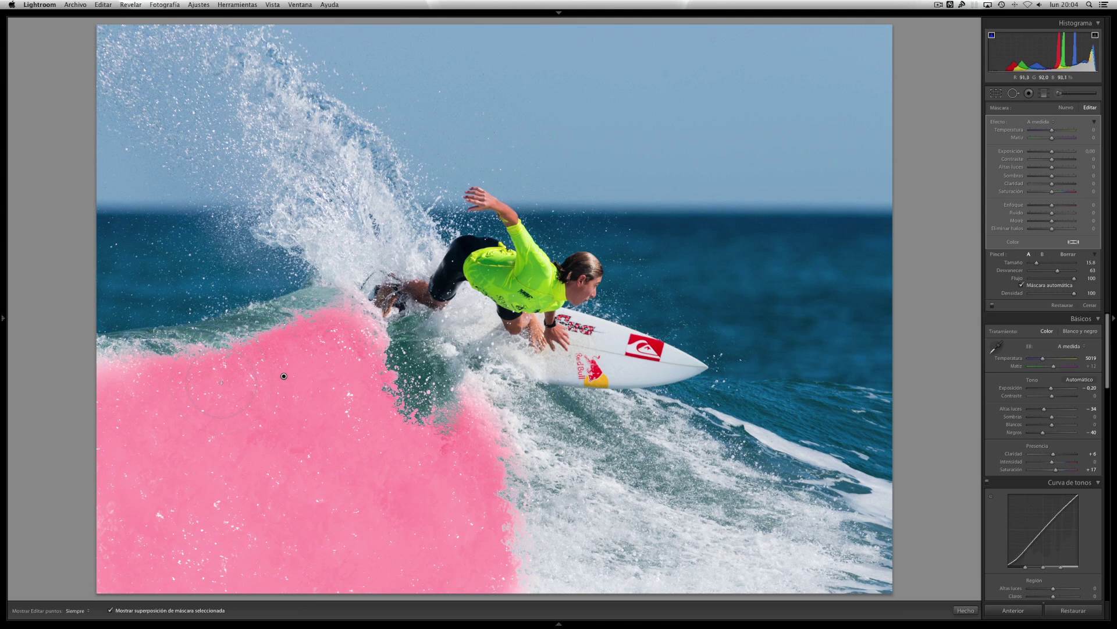
key(o)
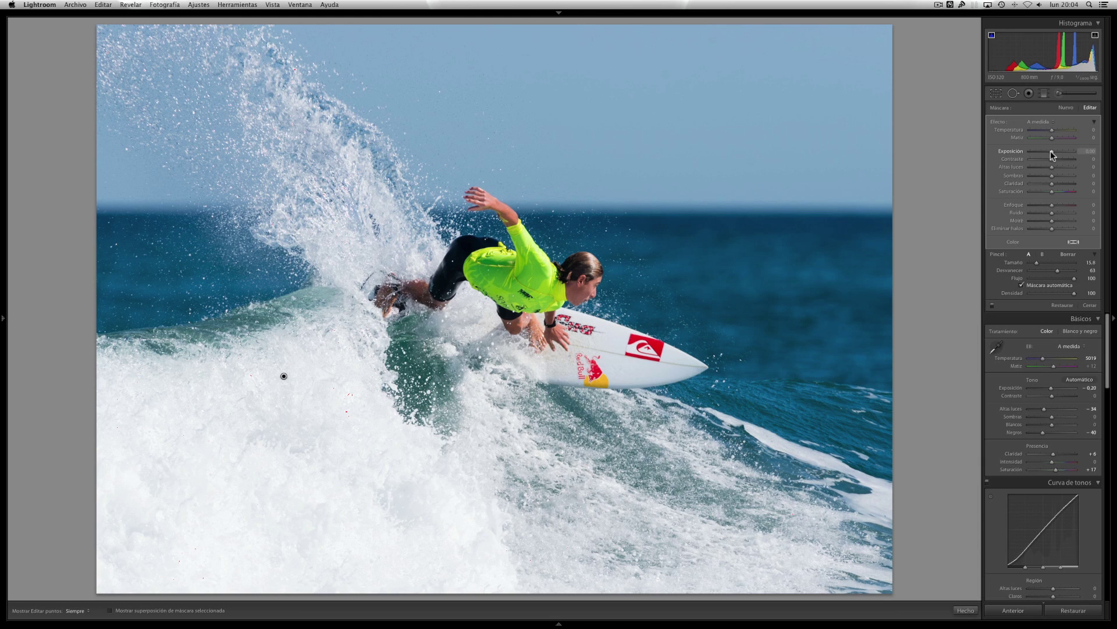
Reset the foam mask's exposure to 0, use Highlights about -40, and close the brush.
drag(1050, 154, 1048, 154)
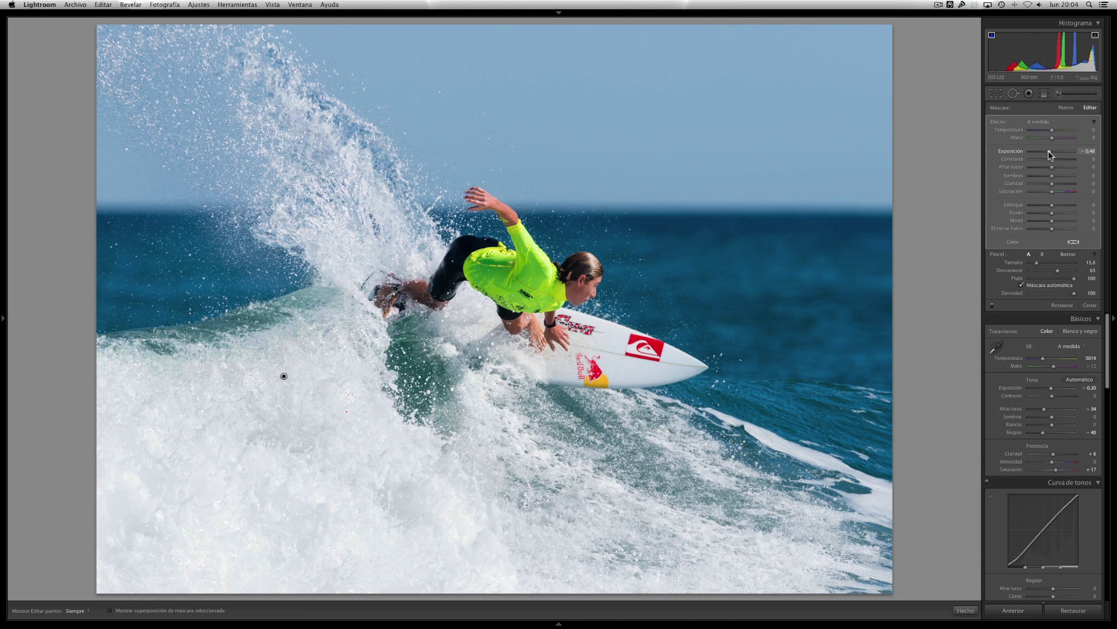
double_click(1051, 153)
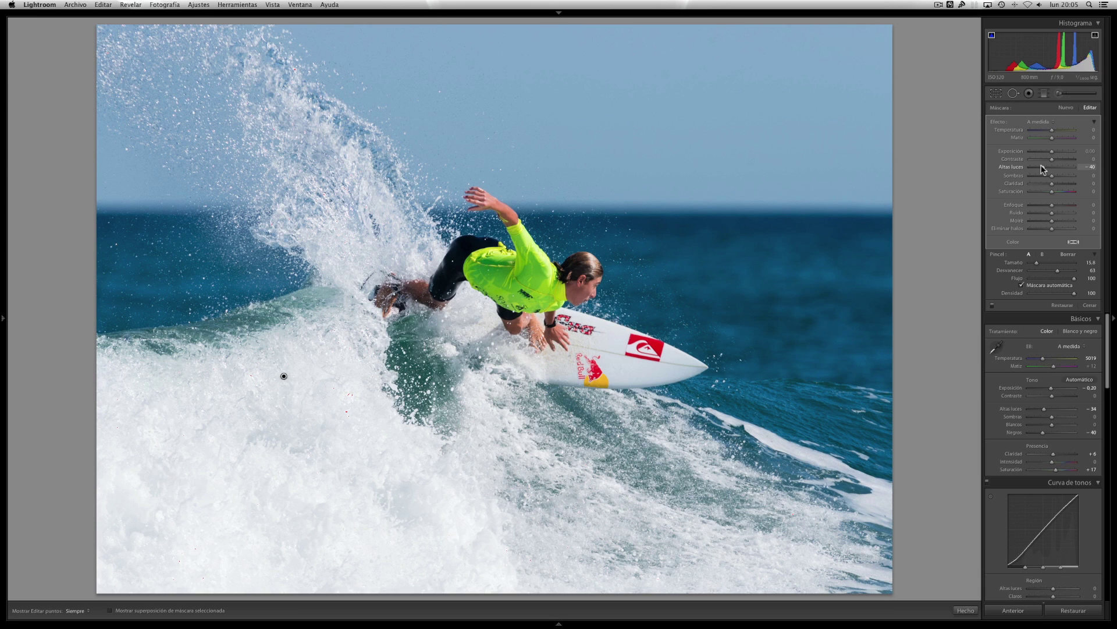
click(1089, 304)
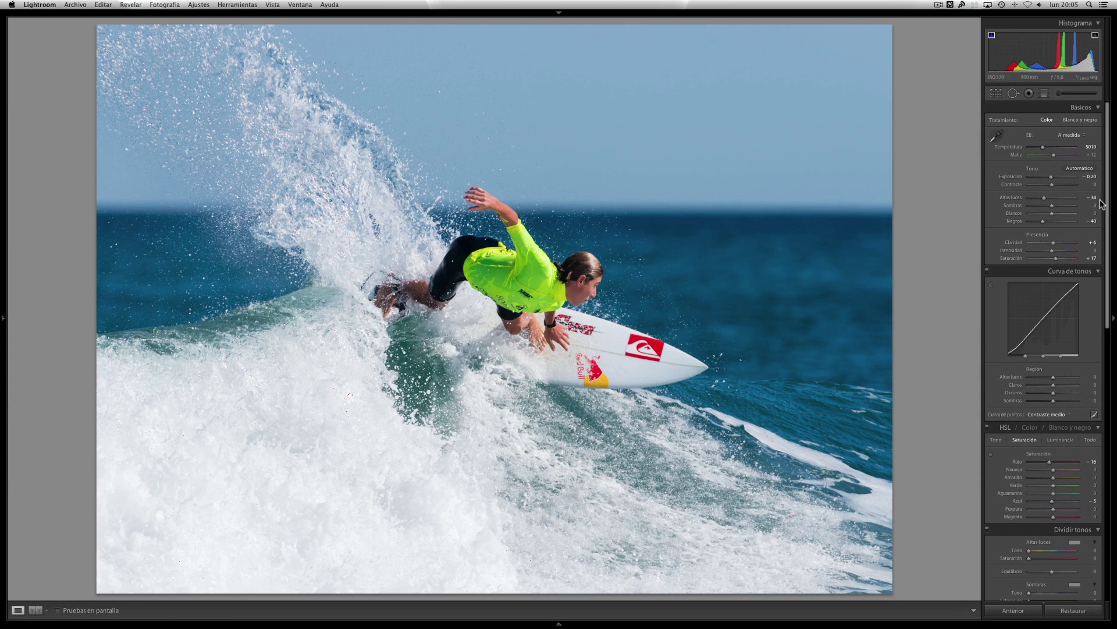
drag(1109, 207, 1111, 342)
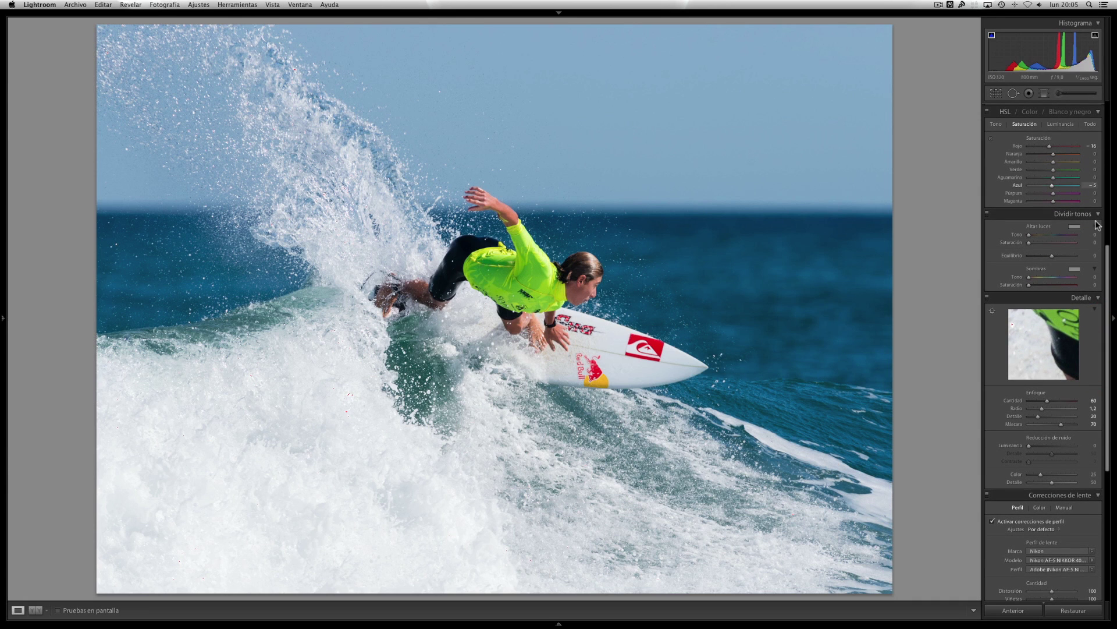
mouse_move(1112, 344)
mouse_down()
mouse_move(1112, 300)
mouse_move(1110, 396)
mouse_up()
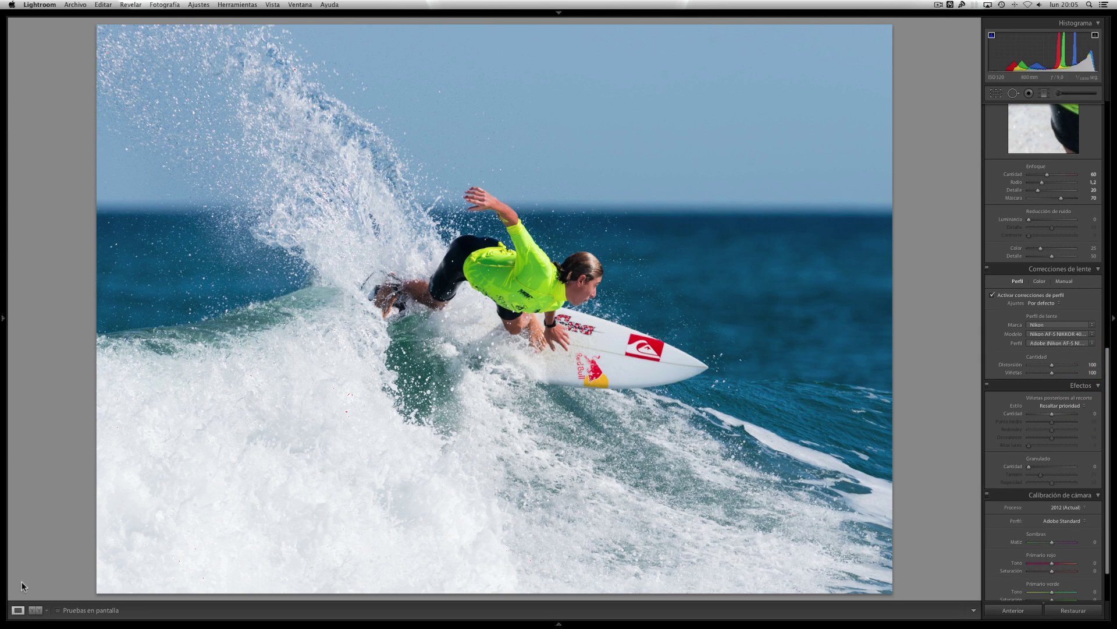
click(35, 610)
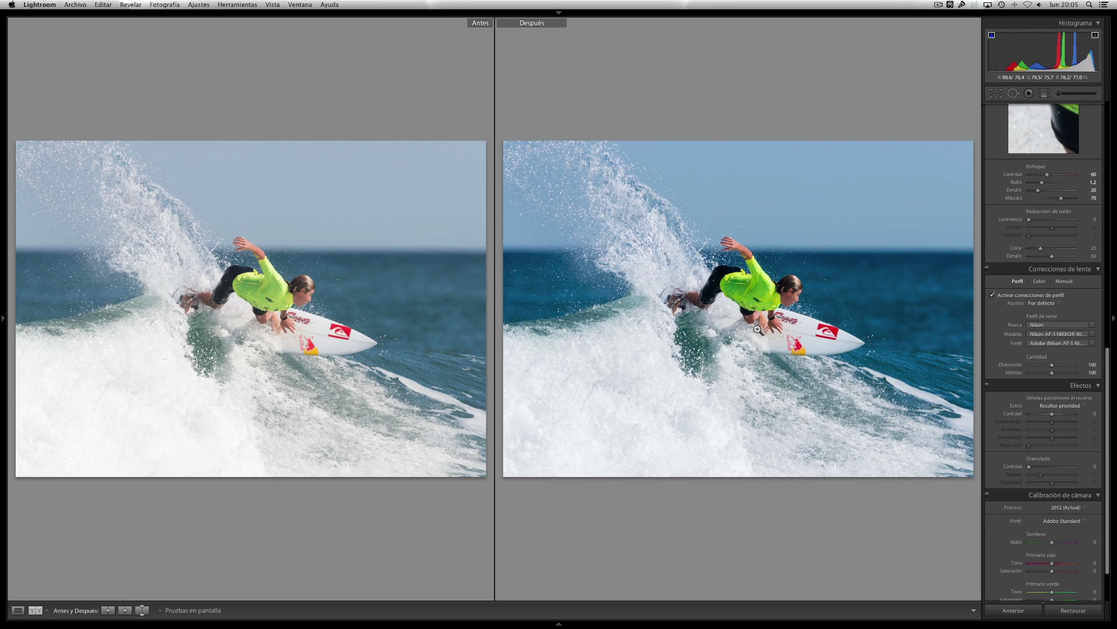
click(18, 610)
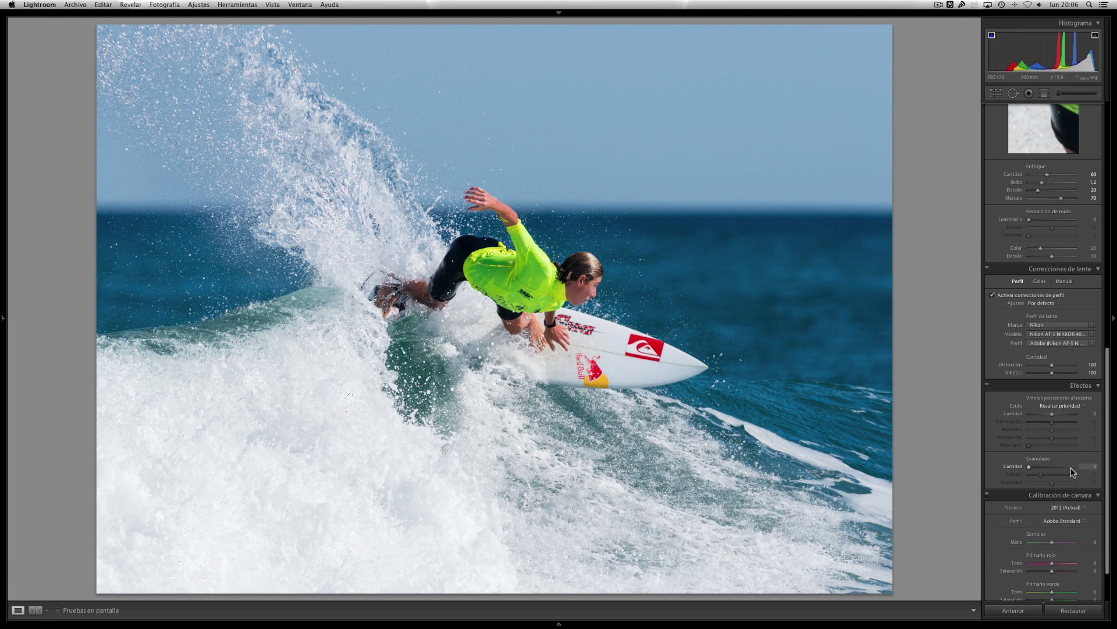
drag(1109, 483, 1112, 327)
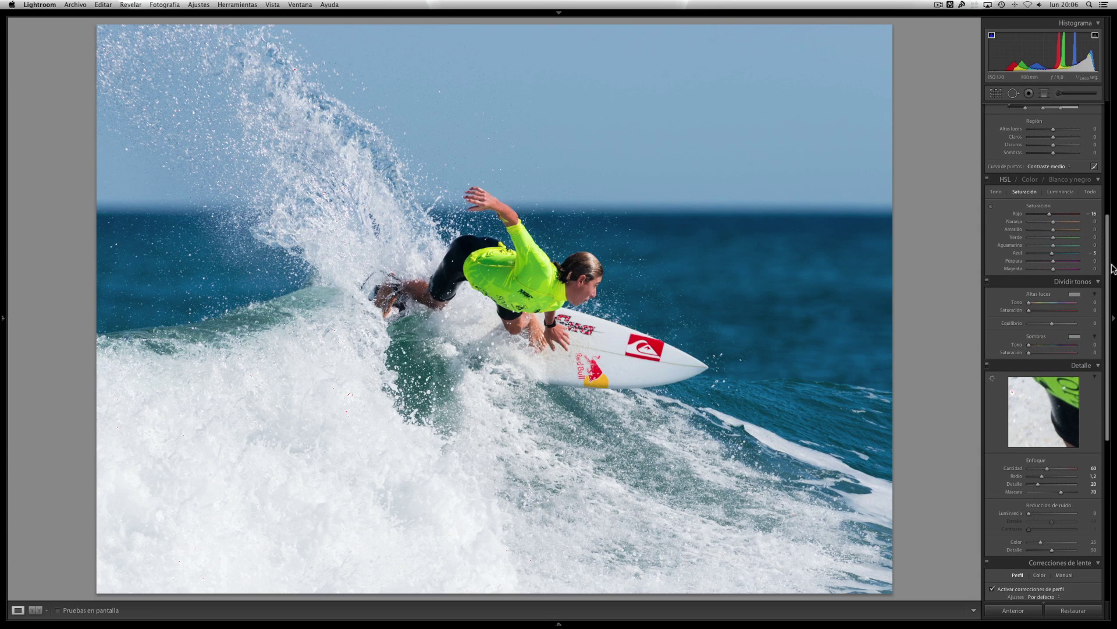
drag(1111, 225, 1101, 157)
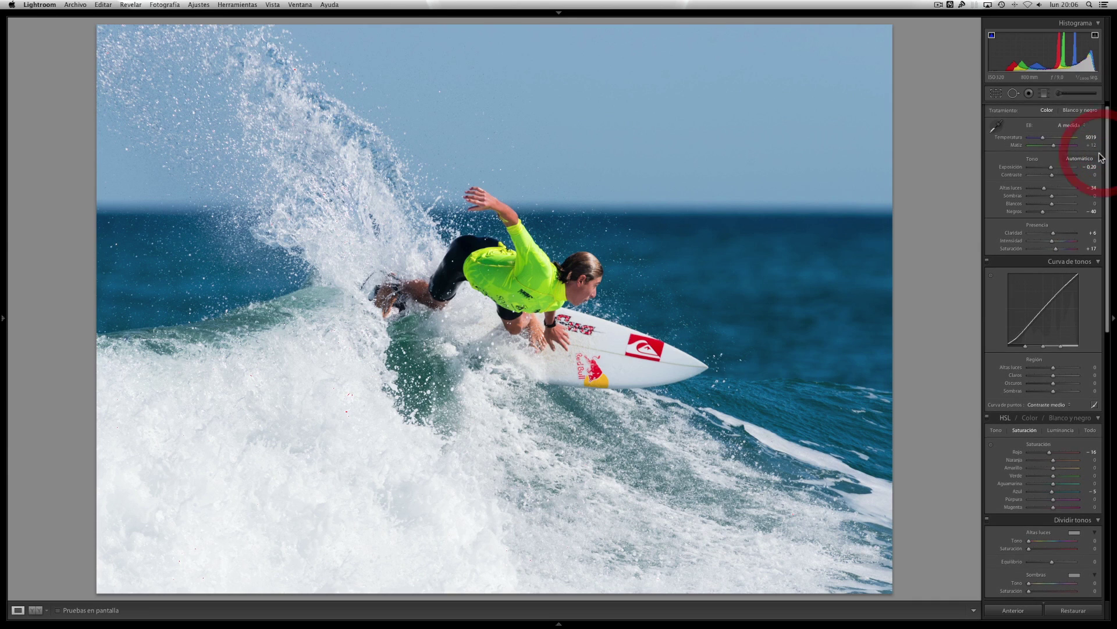